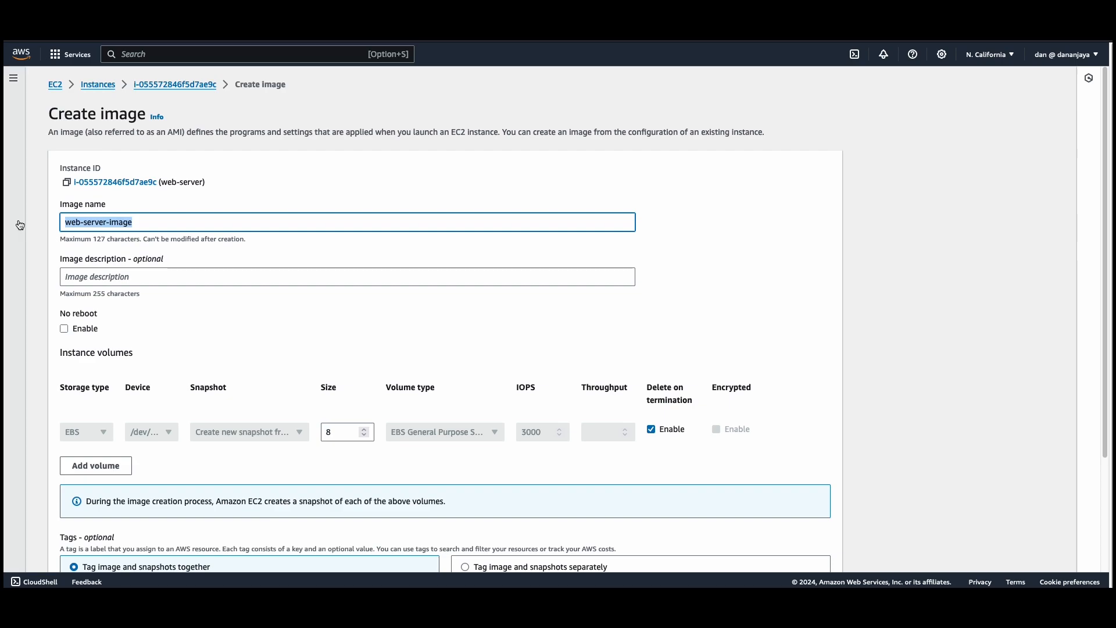
Enter web-server-image as the image description and create the image from the web-server instance.
left_click(88, 274)
type("web-server-image")
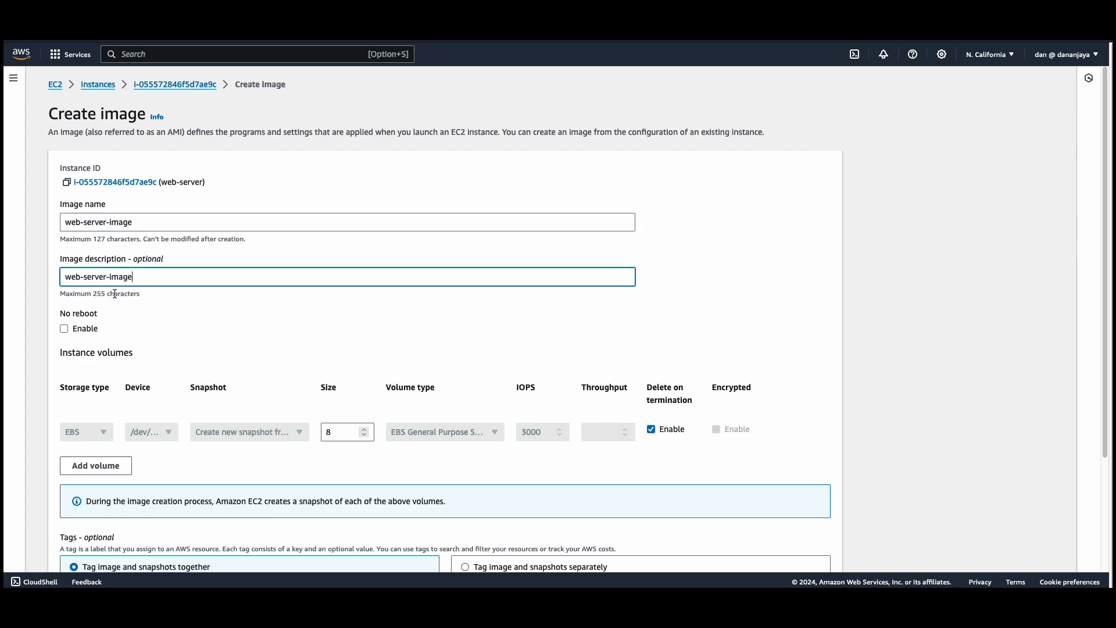
scroll(114, 298, "down", 3)
left_click(806, 556)
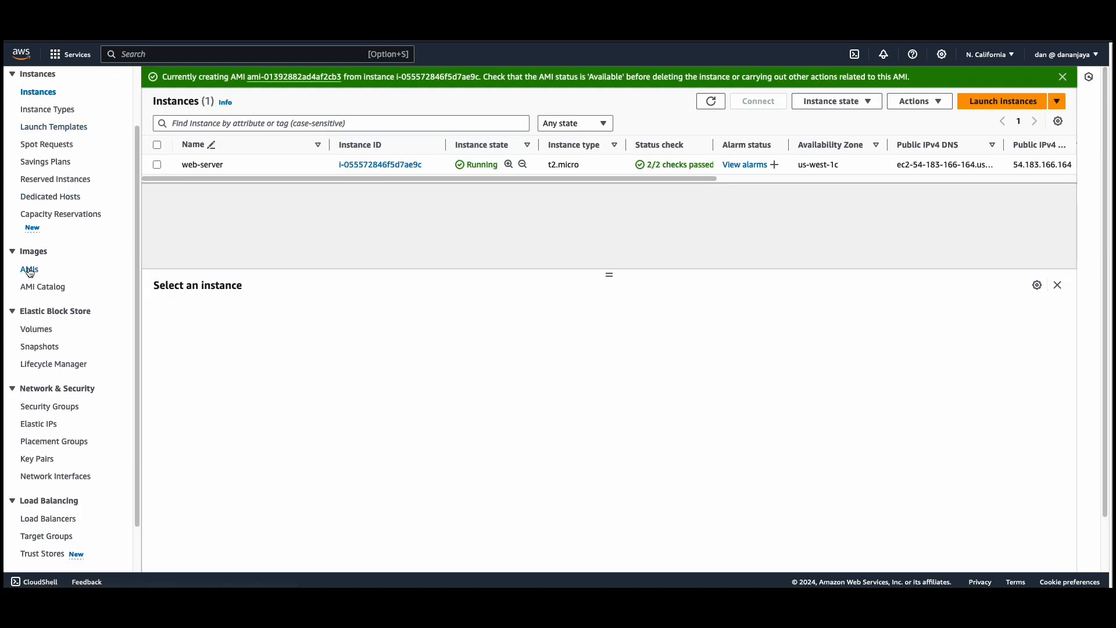
Open the list of owned AMIs and select web-server-image to check its status.
left_click(30, 270)
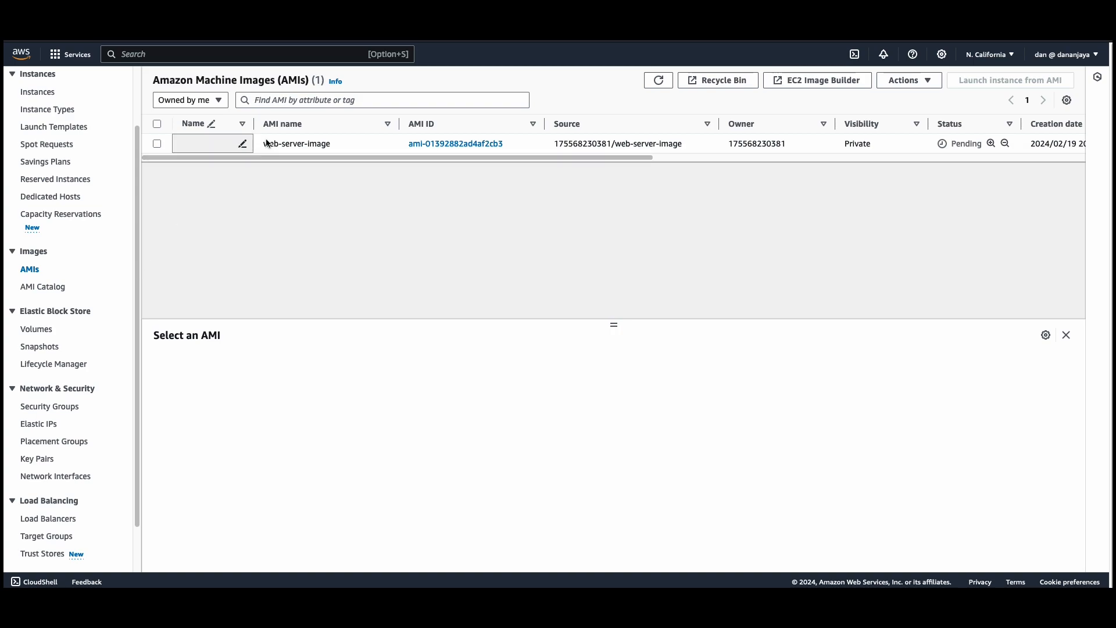
left_click(157, 143)
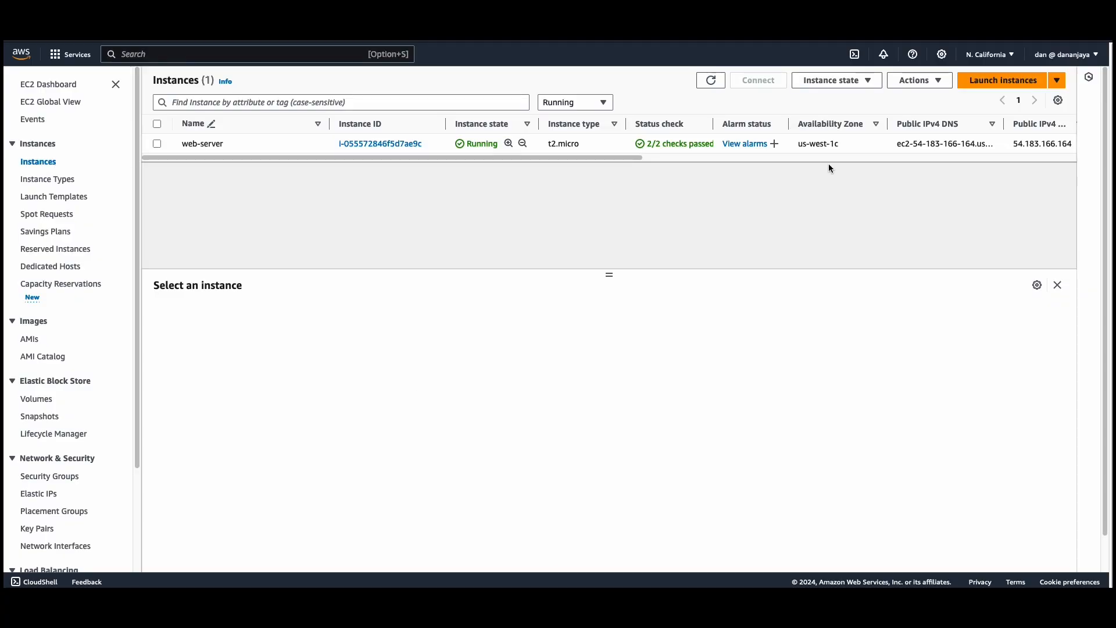
Start launching a new EC2 instance and name it web-server-2.
left_click(1002, 81)
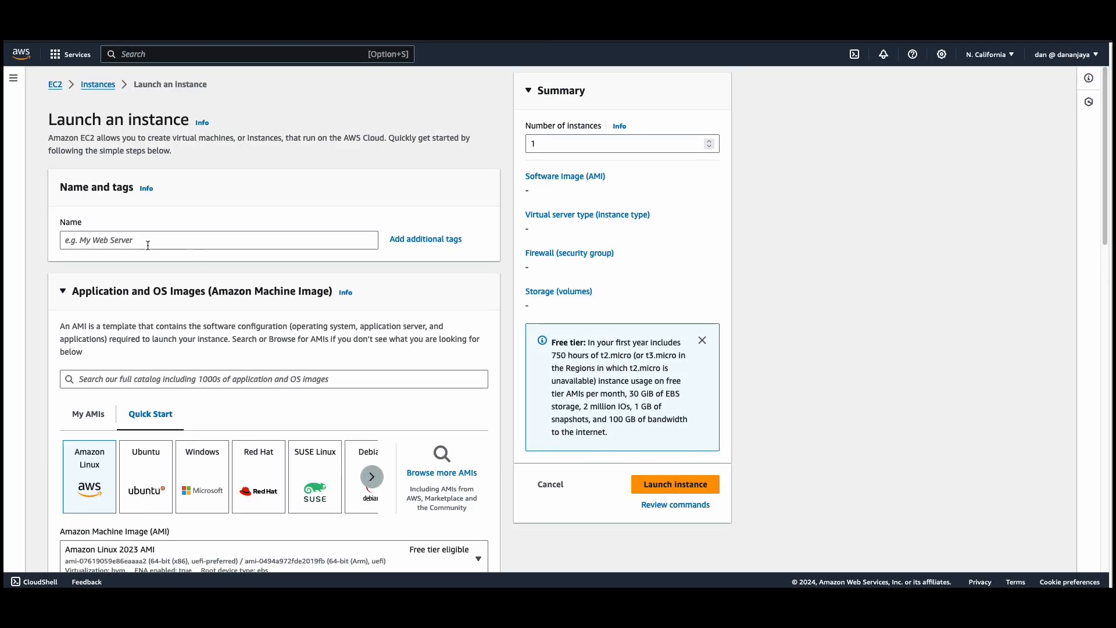
left_click(148, 245)
type("web-s")
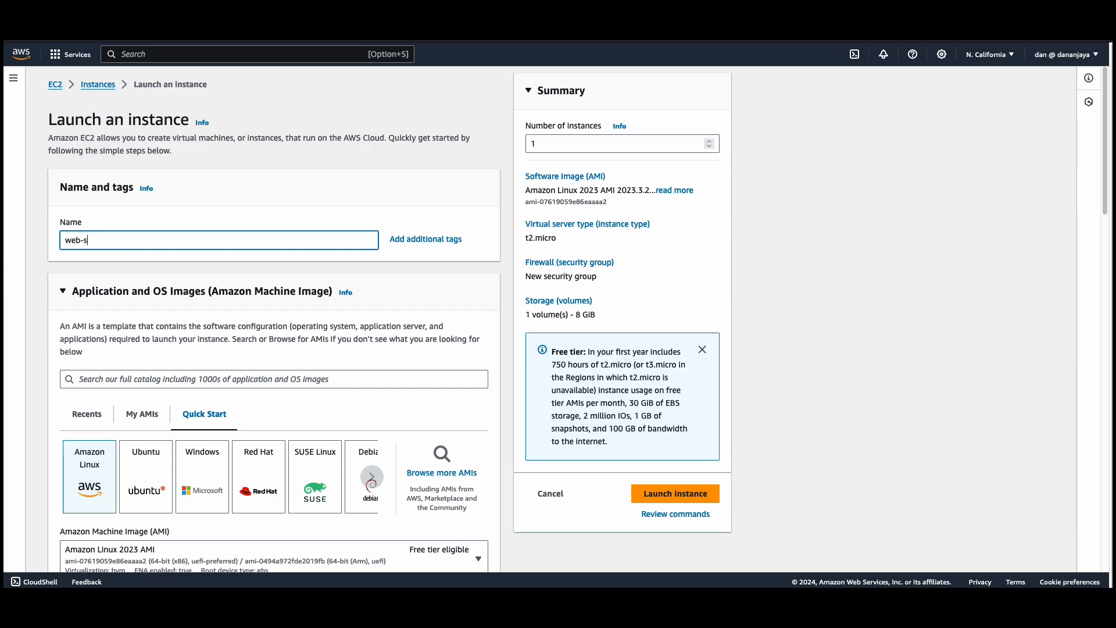
type("erver=")
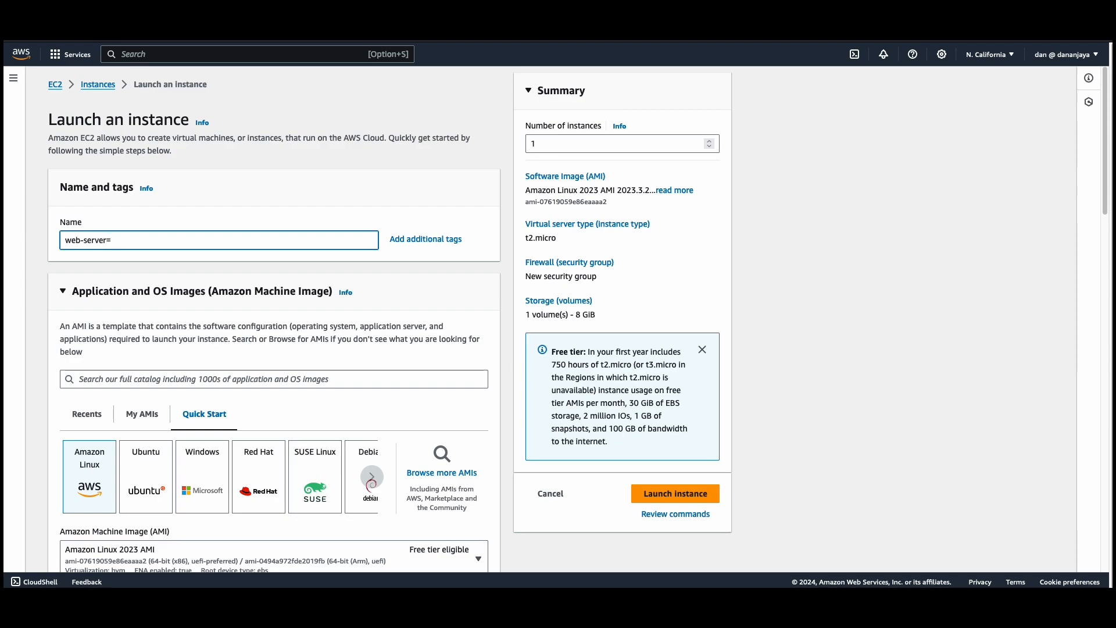
type("-2")
Choose the self-owned web-server-image AMI as the machine image for the new instance.
scroll(130, 265, "down", 3)
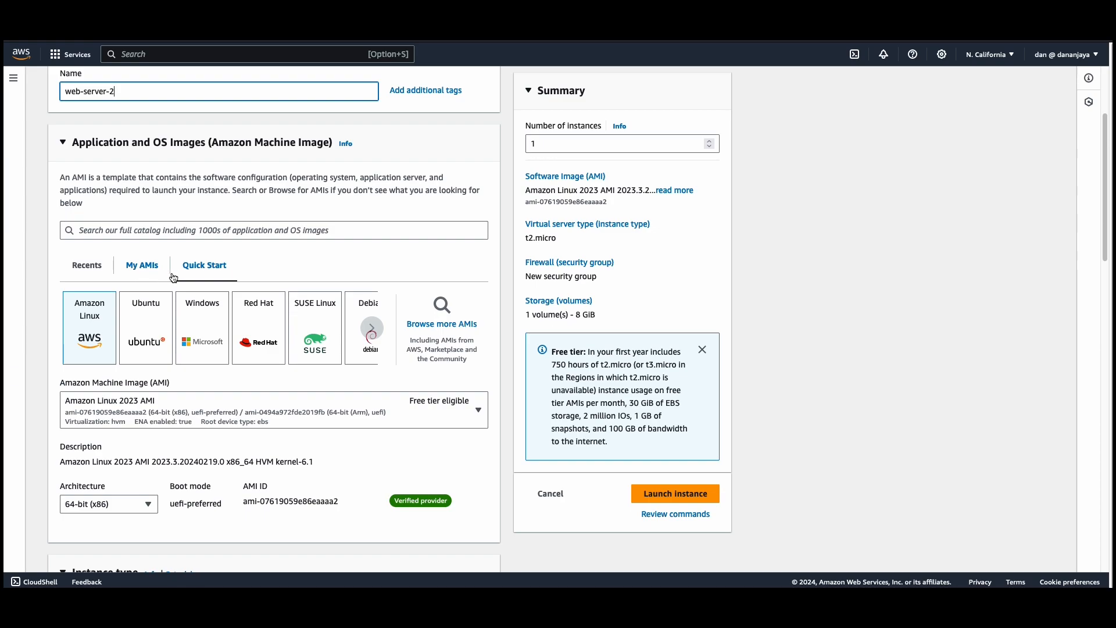
left_click(145, 266)
left_click(259, 307)
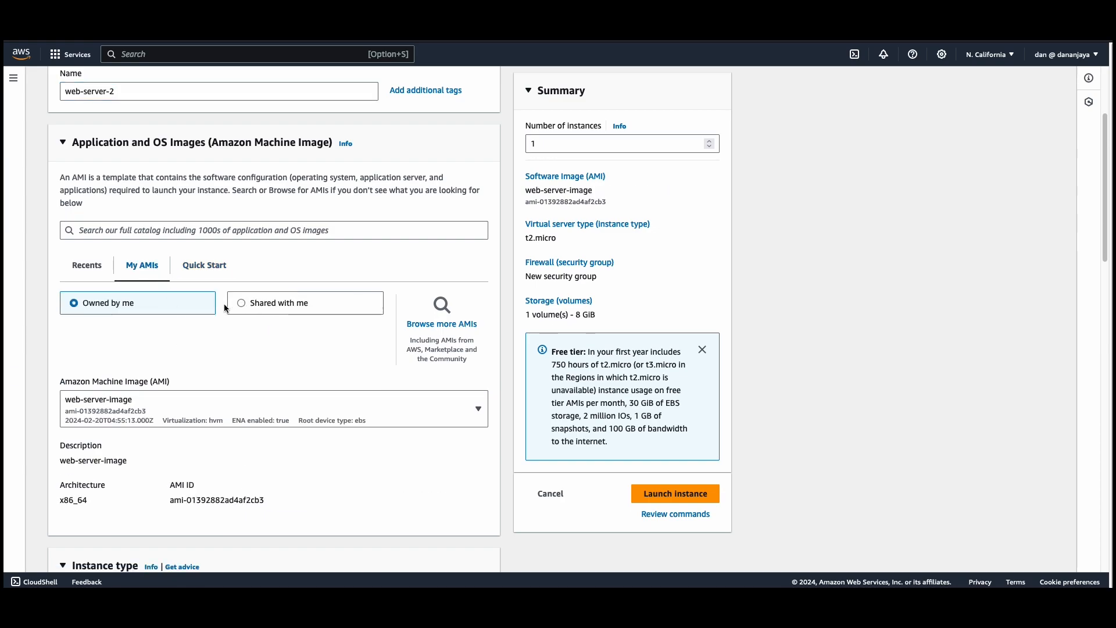
left_click(96, 303)
Select the existing web-server key pair for logging in to the new instance.
scroll(143, 401, "down", 2)
scroll(143, 408, "down", 4)
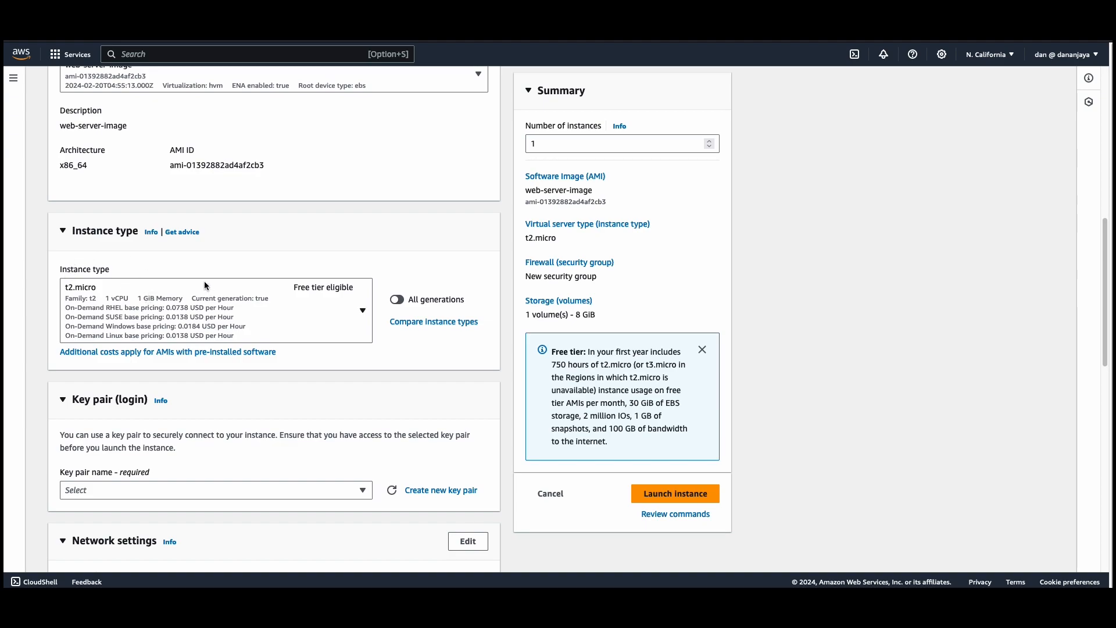
scroll(193, 327, "down", 2)
left_click(158, 393)
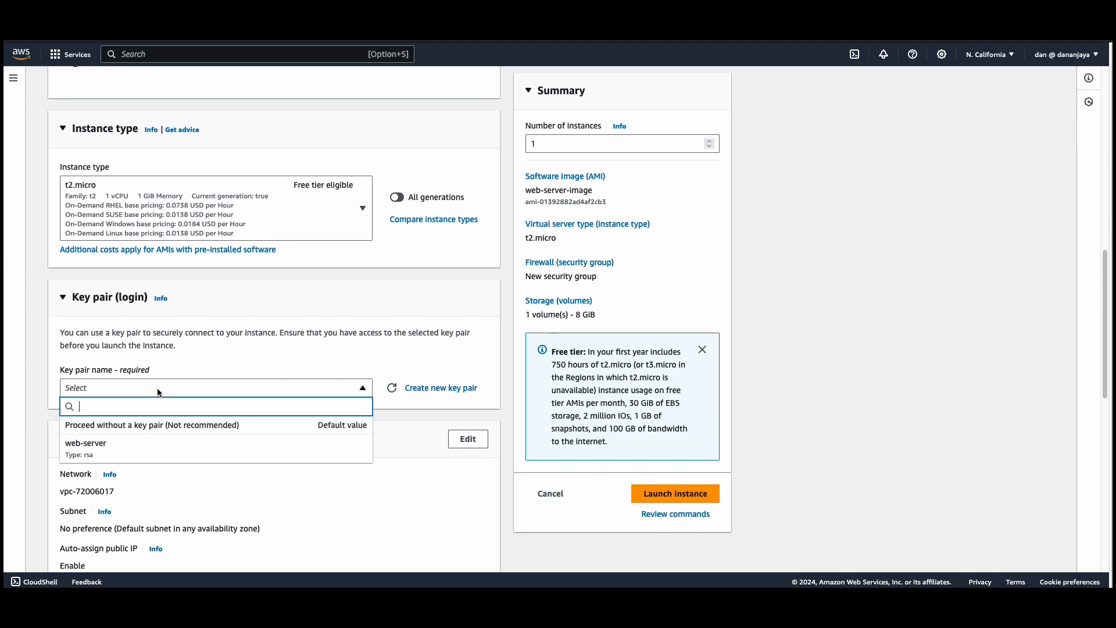
left_click(99, 450)
Edit the network settings and assign subnet-ae8819f7 in availability zone us-west-1b.
scroll(124, 443, "down", 2)
scroll(125, 442, "down", 2)
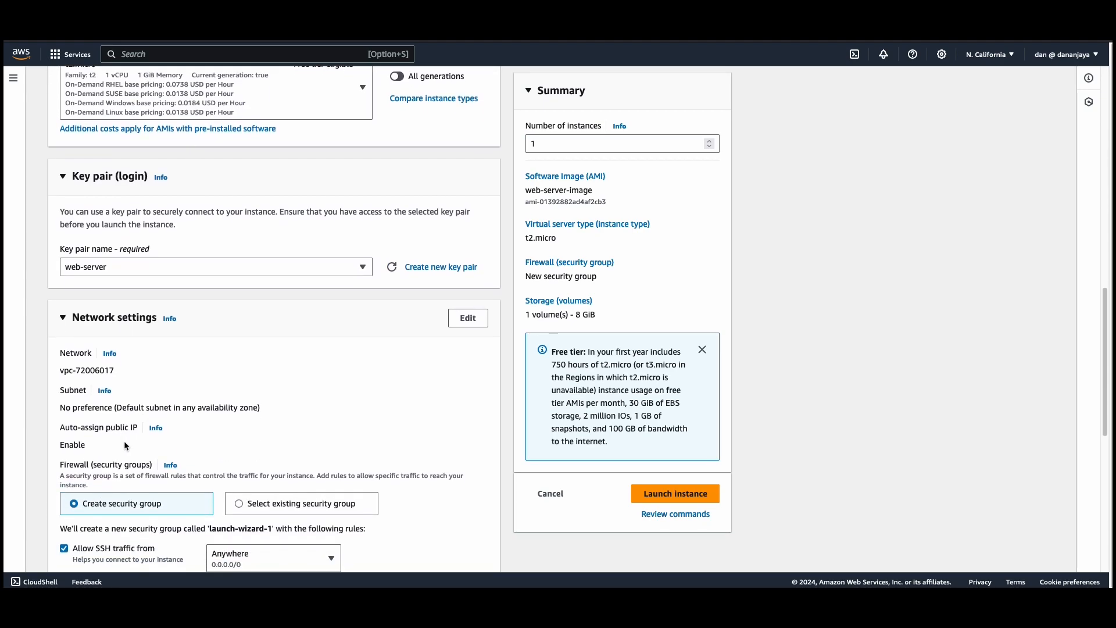
left_click(474, 294)
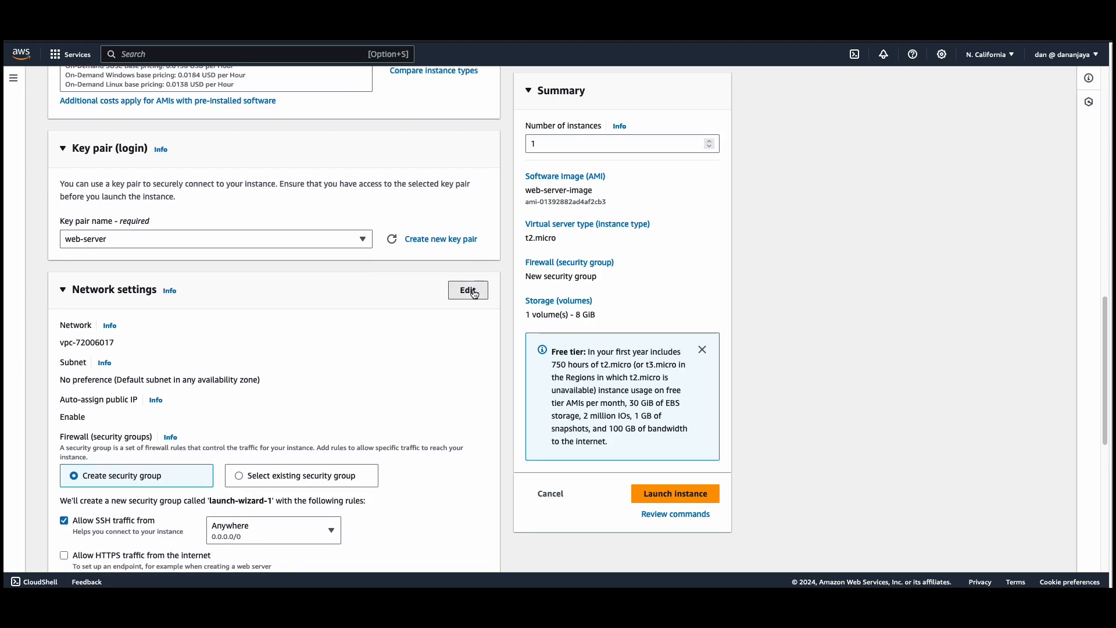
scroll(141, 376, "down", 2)
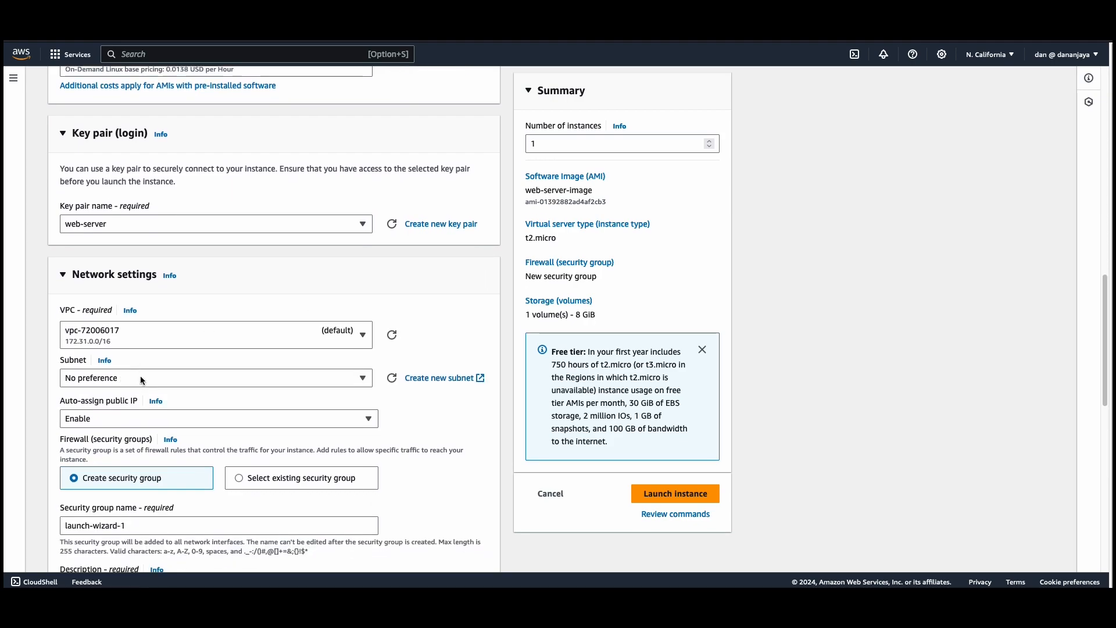
scroll(140, 376, "down", 1)
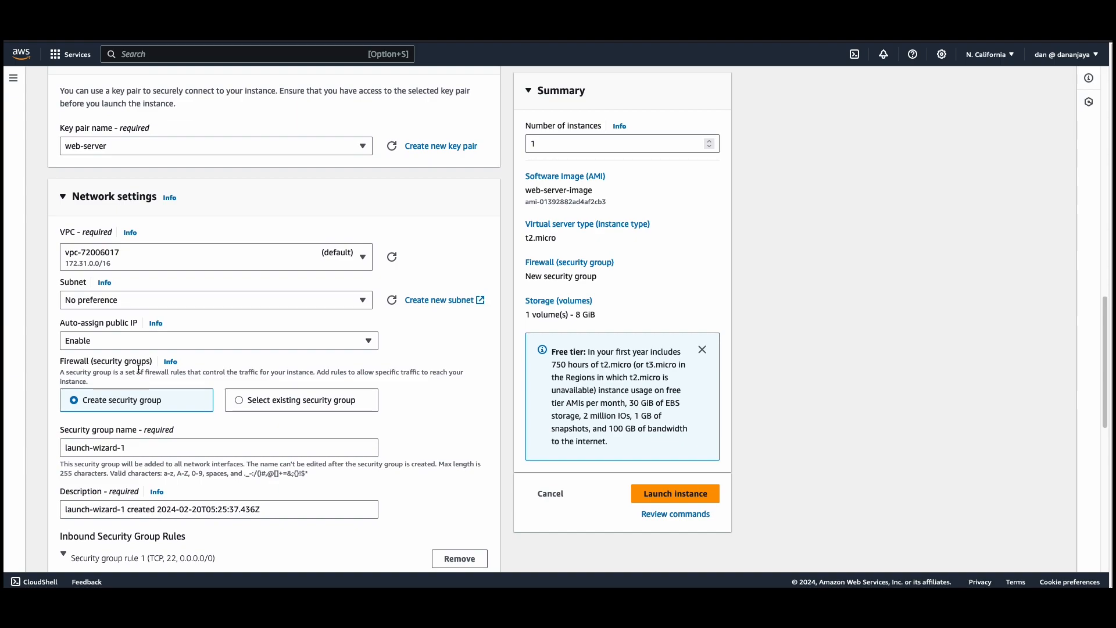
left_click(112, 308)
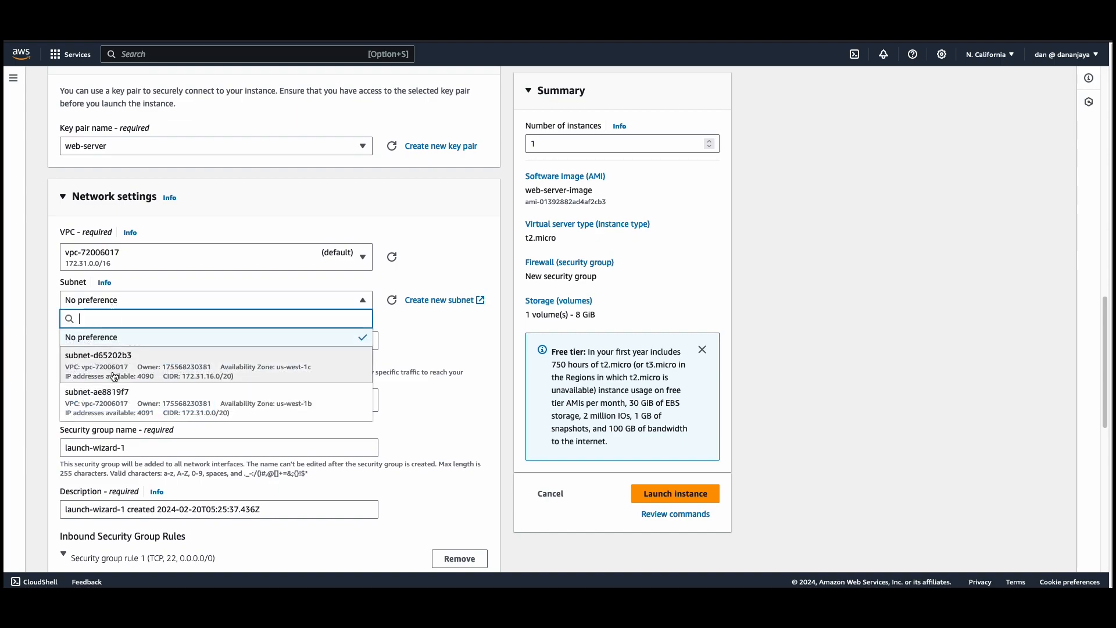
left_click(112, 403)
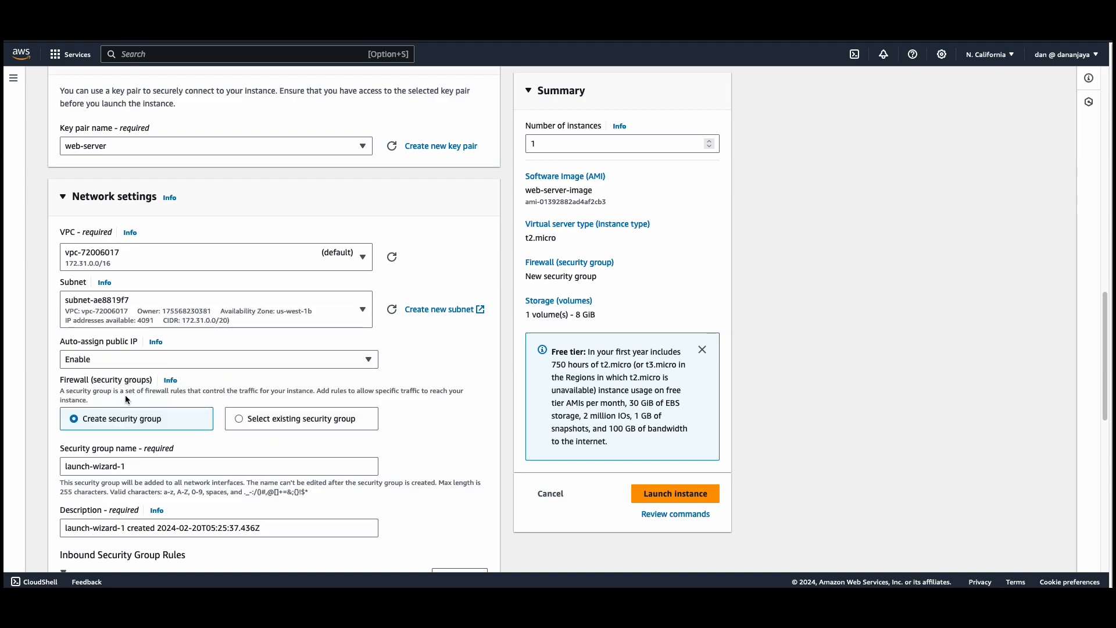
Switch the firewall to an existing security group and assign web-server-security-group.
scroll(126, 399, "down", 2)
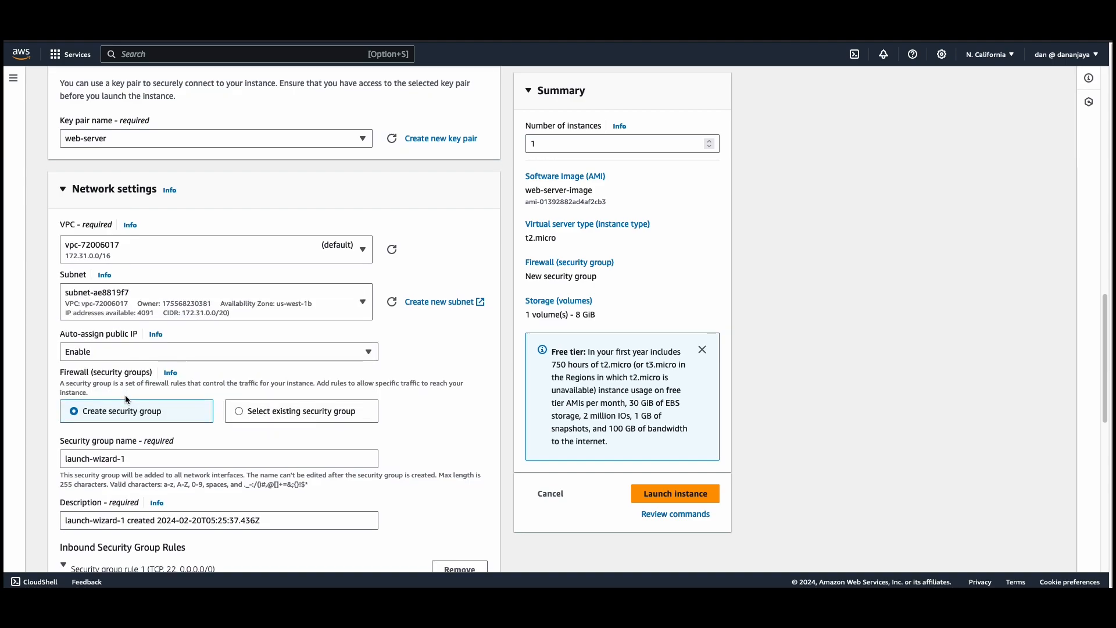
scroll(124, 395, "down", 1)
left_click(239, 363)
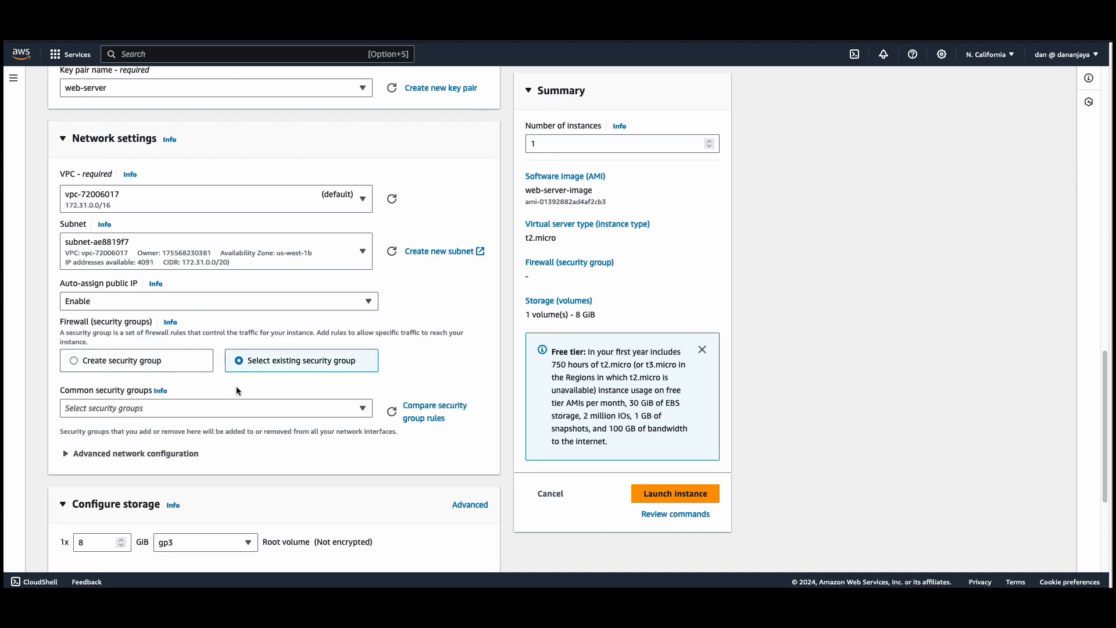
scroll(64, 371, "down", 1)
left_click(103, 375)
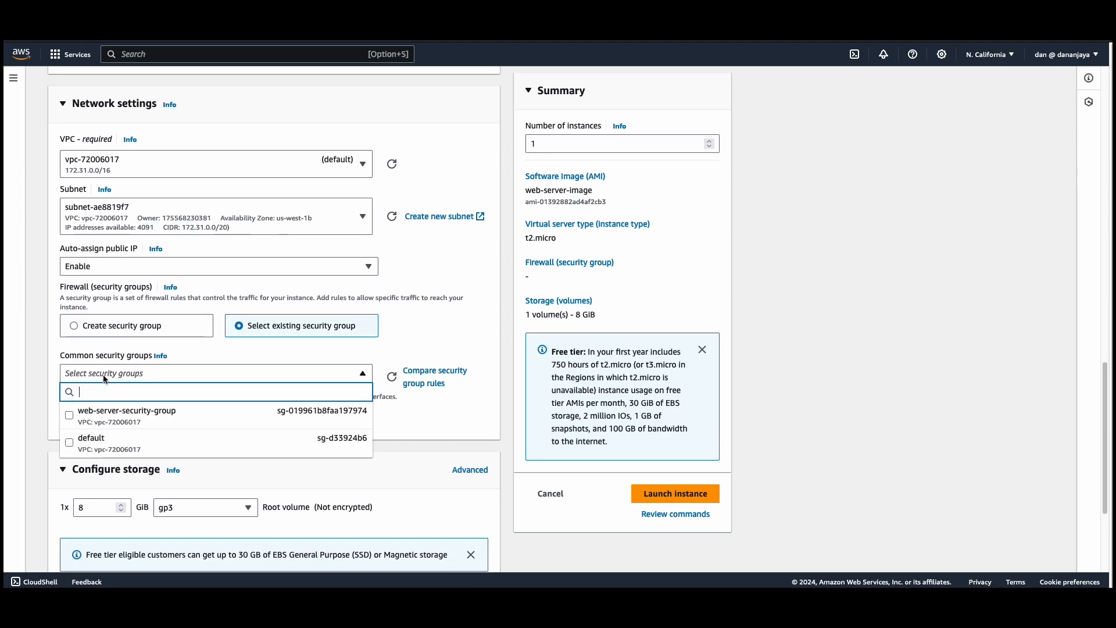
left_click(134, 418)
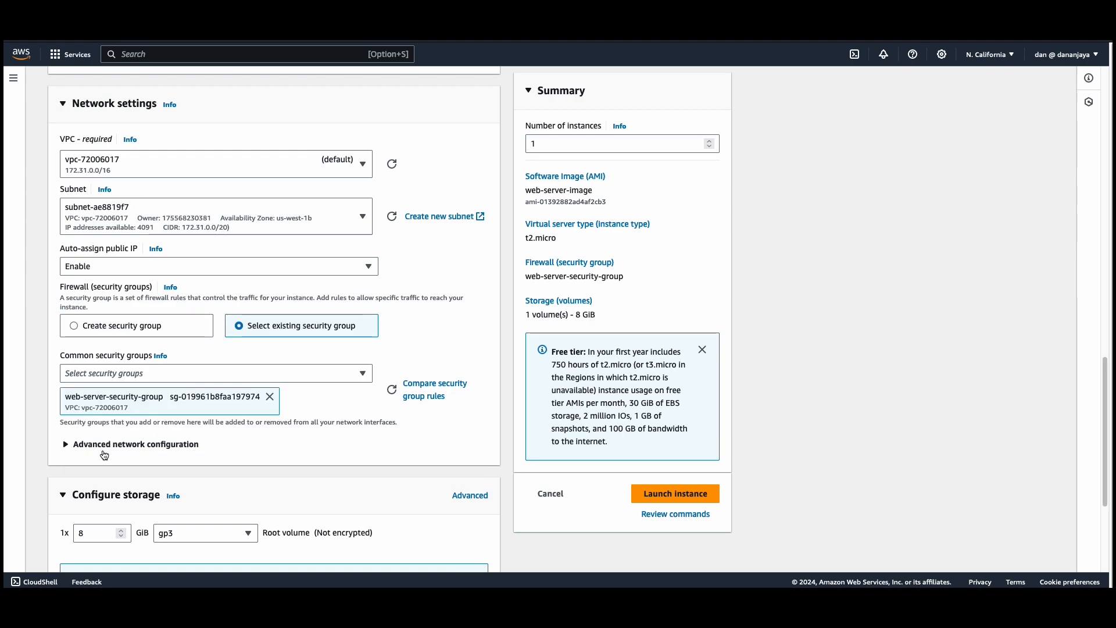
Launch the web-server-2 instance, keeping the default storage, and check its status in the refreshed instances list.
scroll(103, 454, "down", 3)
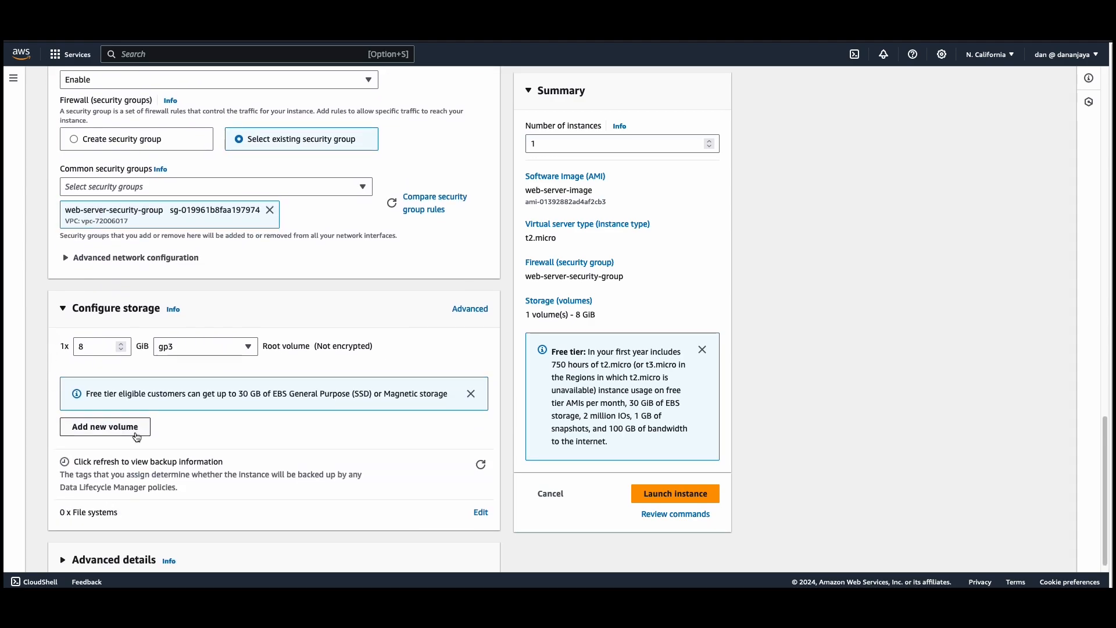
scroll(137, 434, "down", 1)
left_click(653, 491)
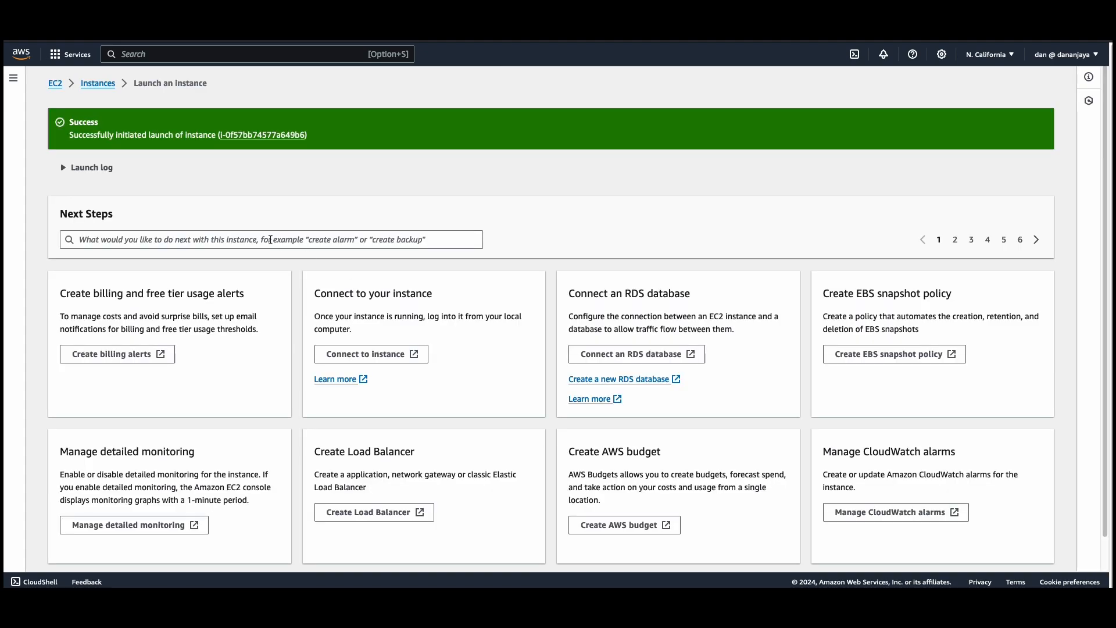
left_click(98, 84)
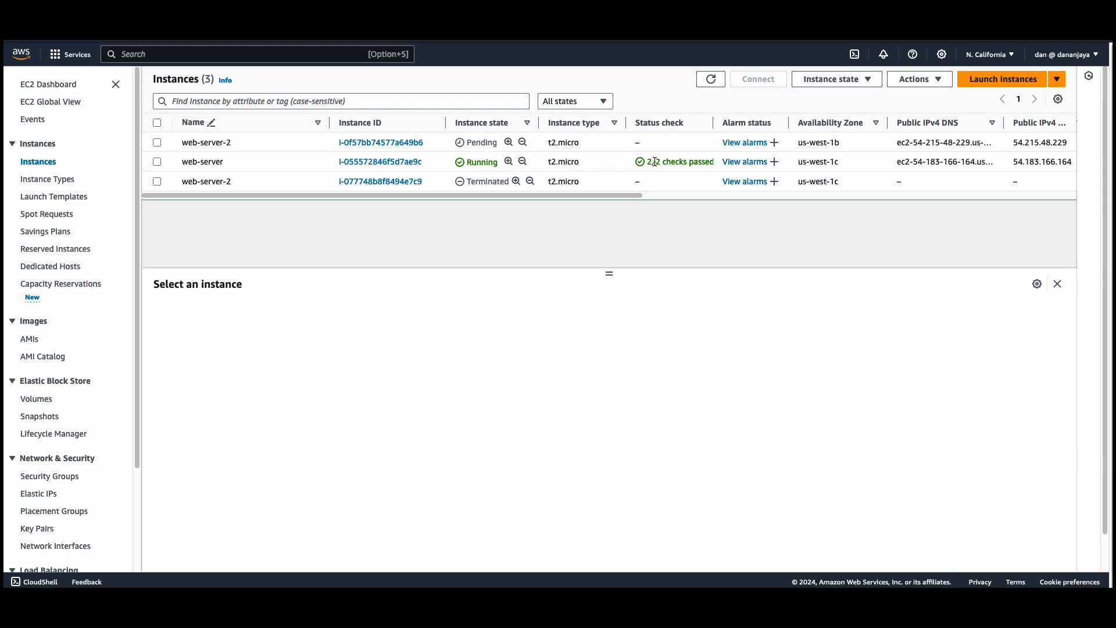
left_click_drag(590, 194, 617, 199)
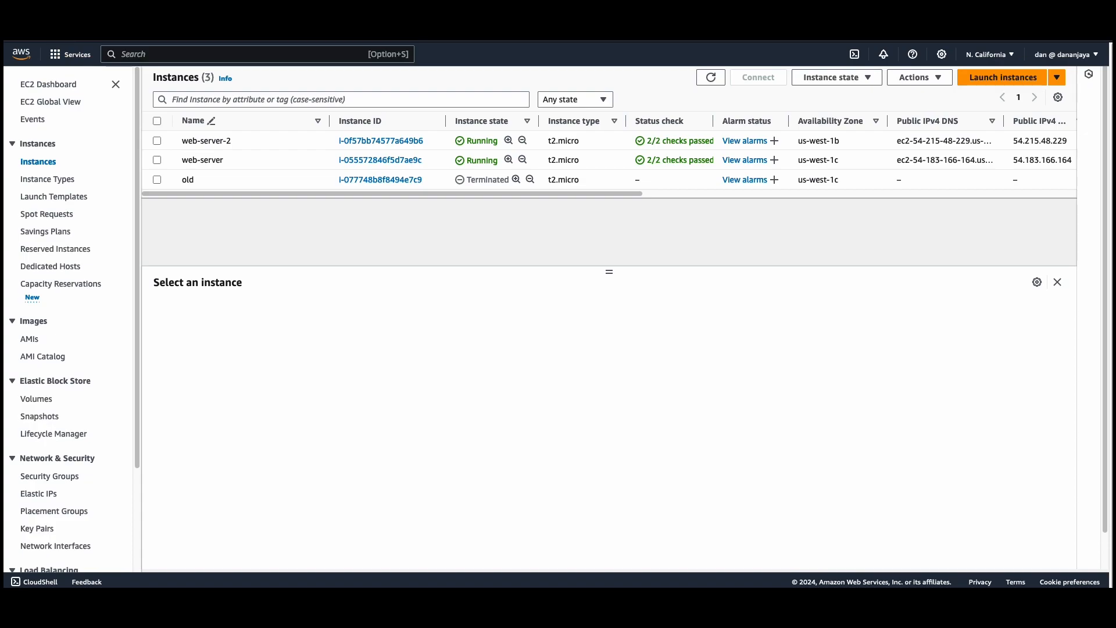
key("super+r")
Open the connection instructions for the web-server-2 instance and copy the example SSH command.
left_click(157, 141)
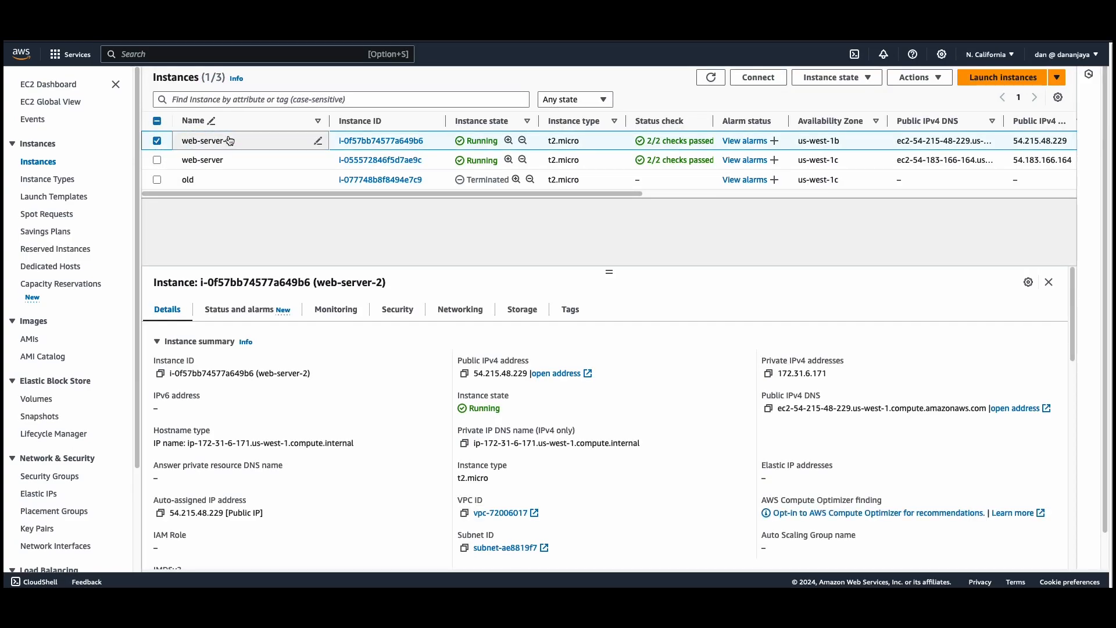
left_click(755, 81)
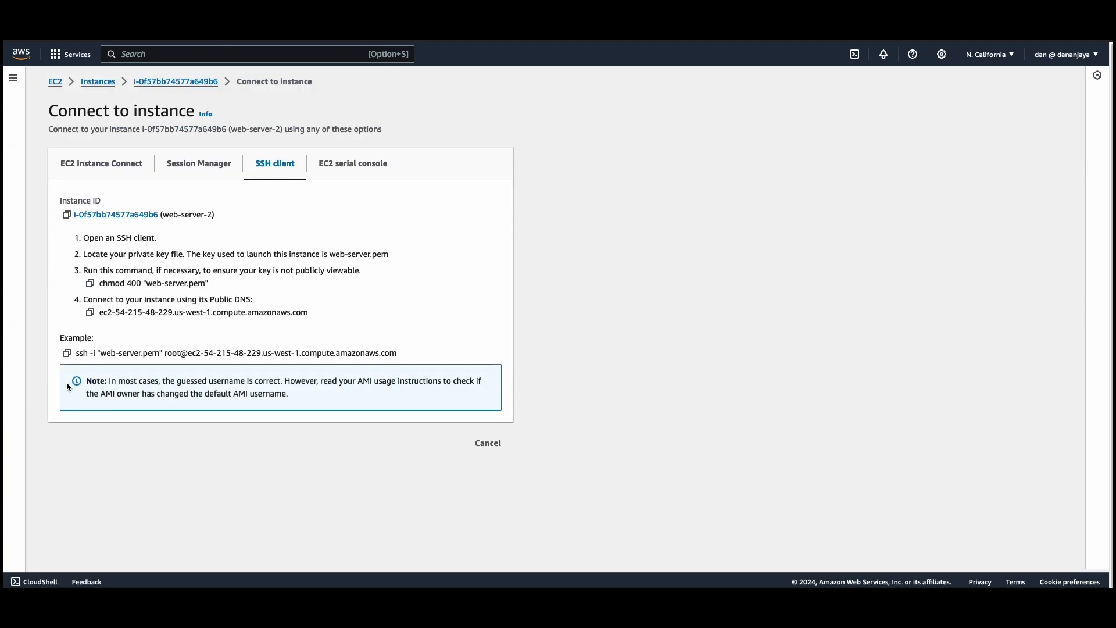
left_click(67, 353)
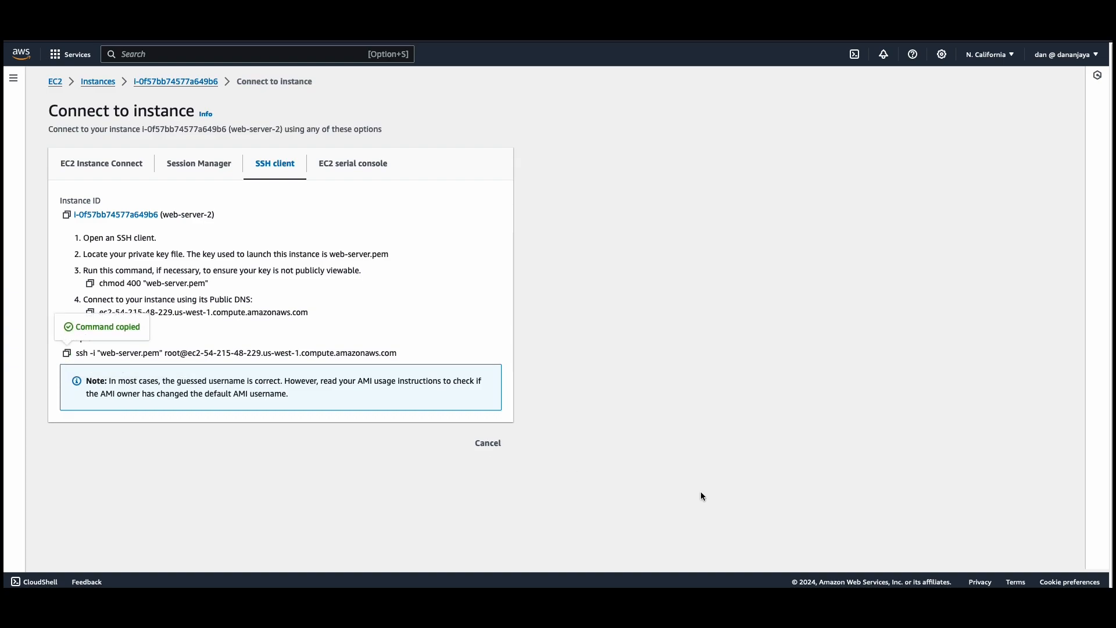
Switch to the Terminal and list the files in the workspace folder with ls.
left_click_drag(594, 584, 456, 179)
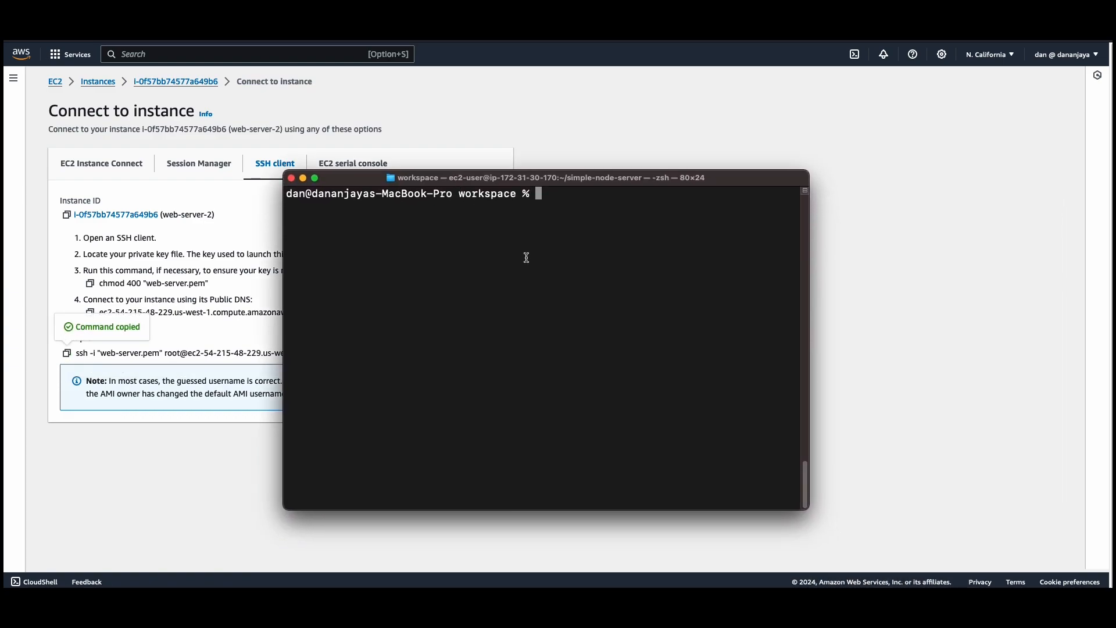
type("ls")
key("Return")
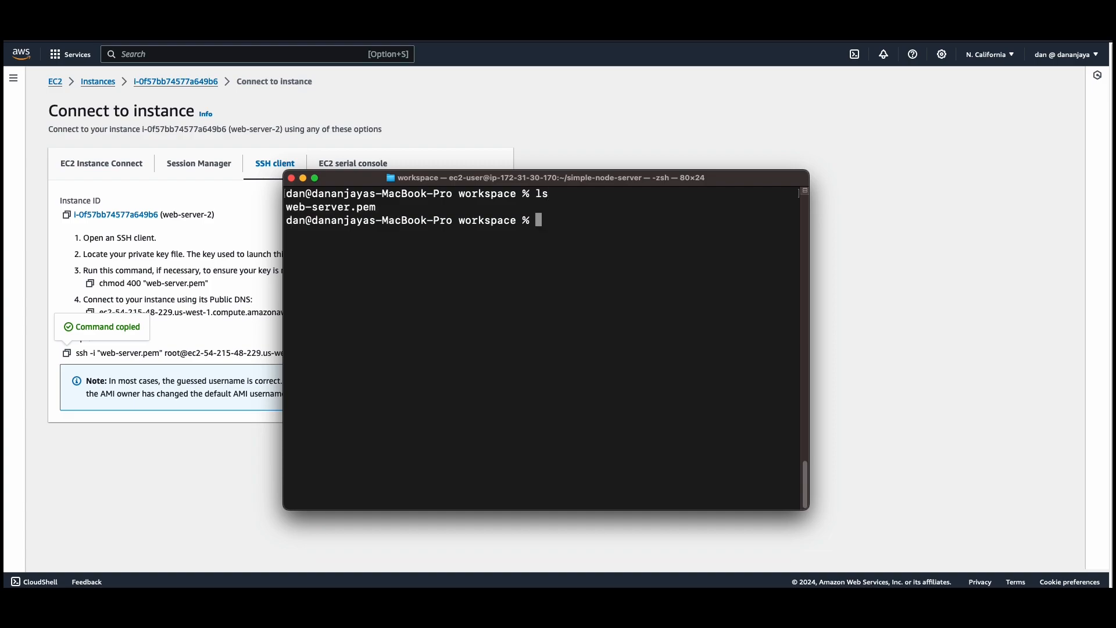
Paste the copied SSH command at the prompt and replace the login name root with ec2-user.
key("super+v")
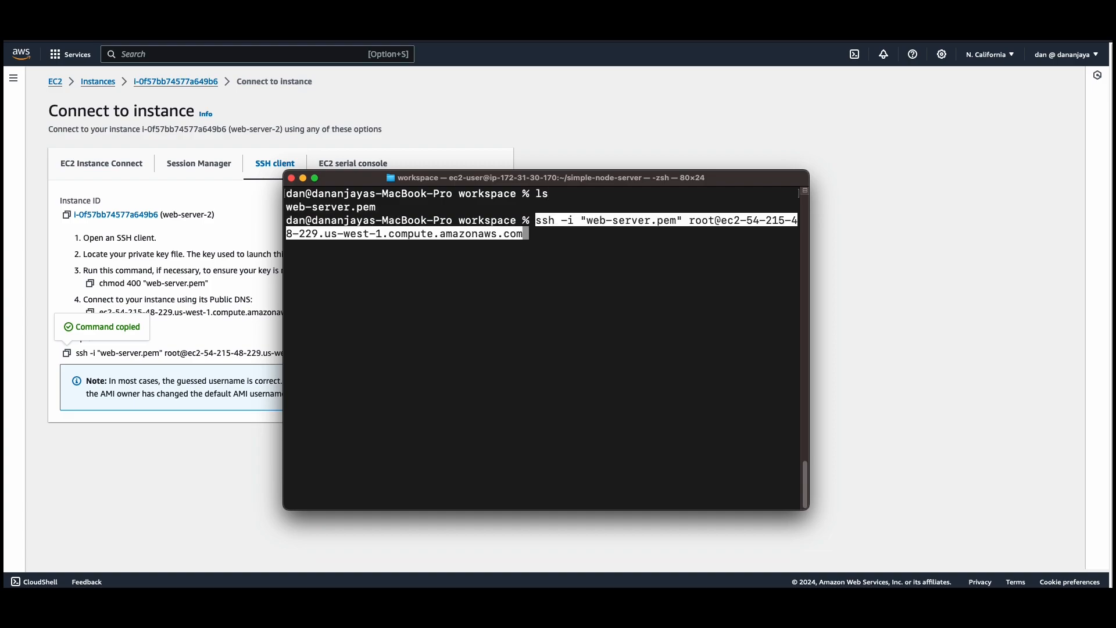
key("Left")
key("Left")
key("Left")
key("Left")
key("Left")
key("Left")
key("Left")
key("Left")
key("Left")
key("Left")
key("Left")
key("Left")
key("Left")
key("Left")
key("Left")
key("Left")
key("Left")
key("Left")
key("Left")
key("Left")
key("Left")
key("Left")
key("Left")
key("Left")
key("Left")
key("Left")
key("Left")
key("Left")
key("Left")
key("Left")
key("Left")
key("Left")
key("Left")
key("Left")
key("Left")
key("Left")
key("Left")
key("Left")
key("Left")
key("Left")
key("Left")
key("Left")
key("Left")
key("Left")
key("Left")
key("Left")
key("BackSpace")
key("BackSpace")
key("BackSpace")
key("BackSpace")
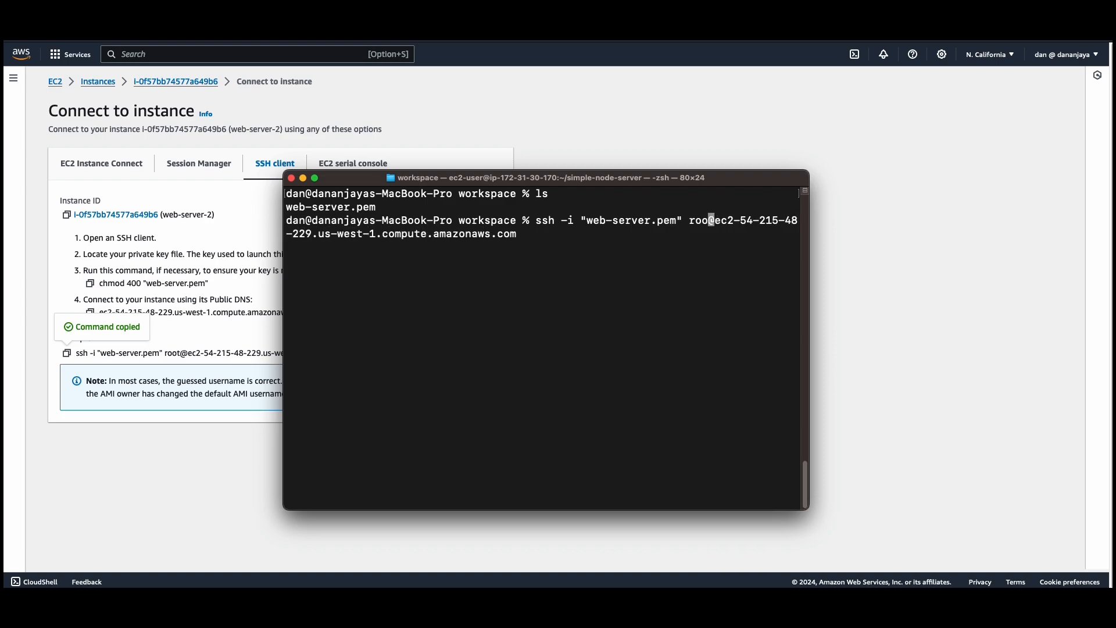
type("ec2-user")
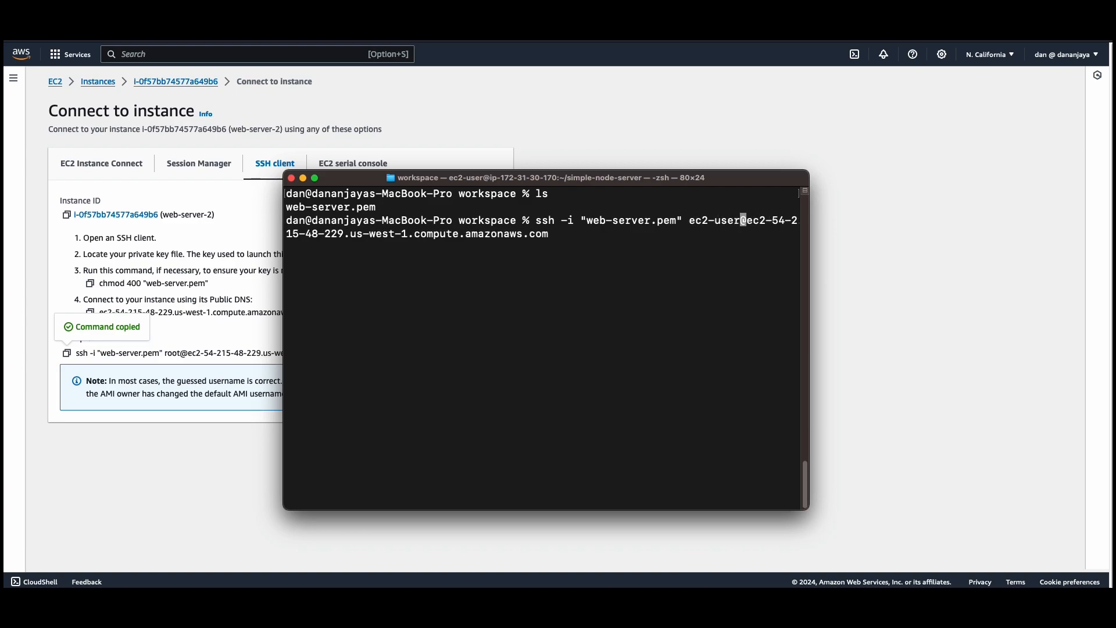
Run the SSH command and accept the host's authenticity with yes to log in to web-server-2.
key("Return")
type("yes")
key("Return")
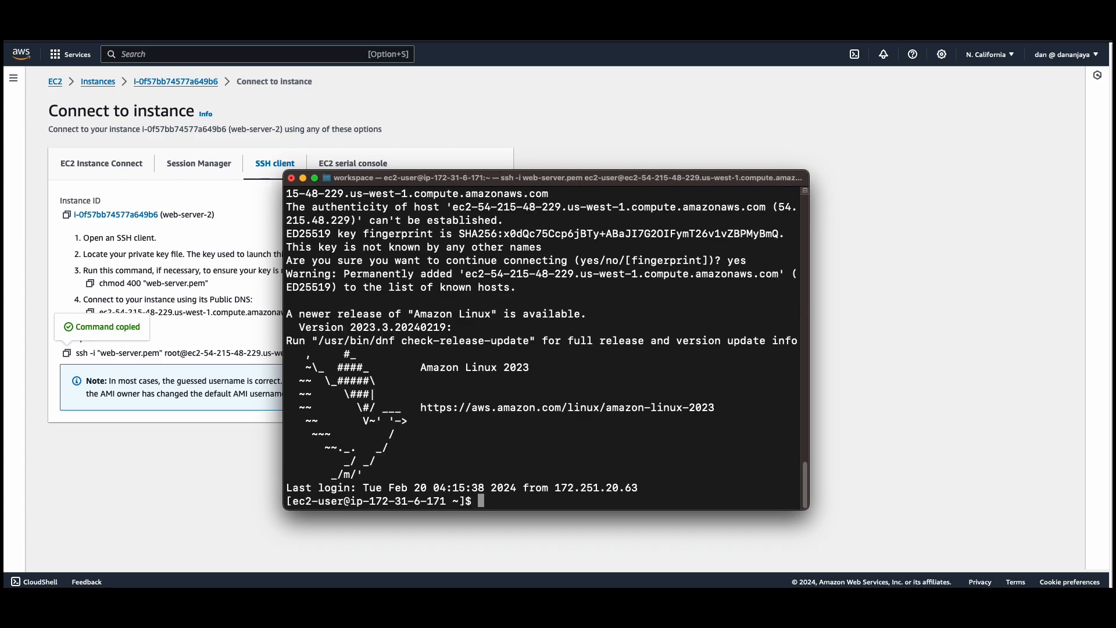
List the home directory on web-server-2, change into the simple-node-server folder and list its files.
type("ls")
key("Return")
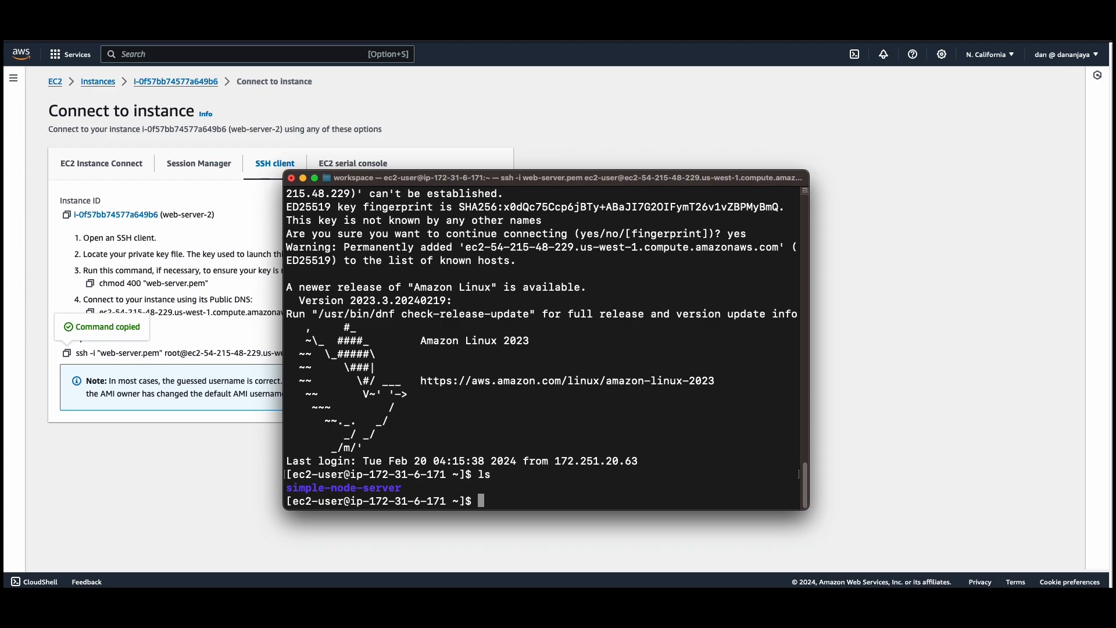
type("cd sim")
key("Tab")
key("Return")
type("ls")
key("Return")
View the contents of index.js in vi and quit without editing it.
type("vi ")
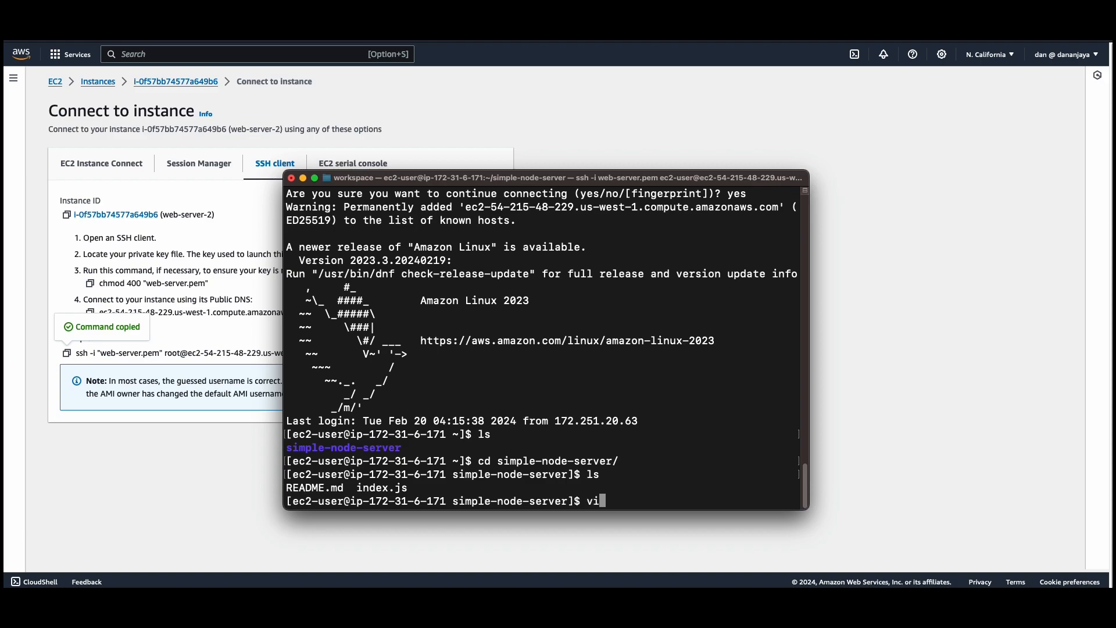
type("in")
key("Tab")
key("Return")
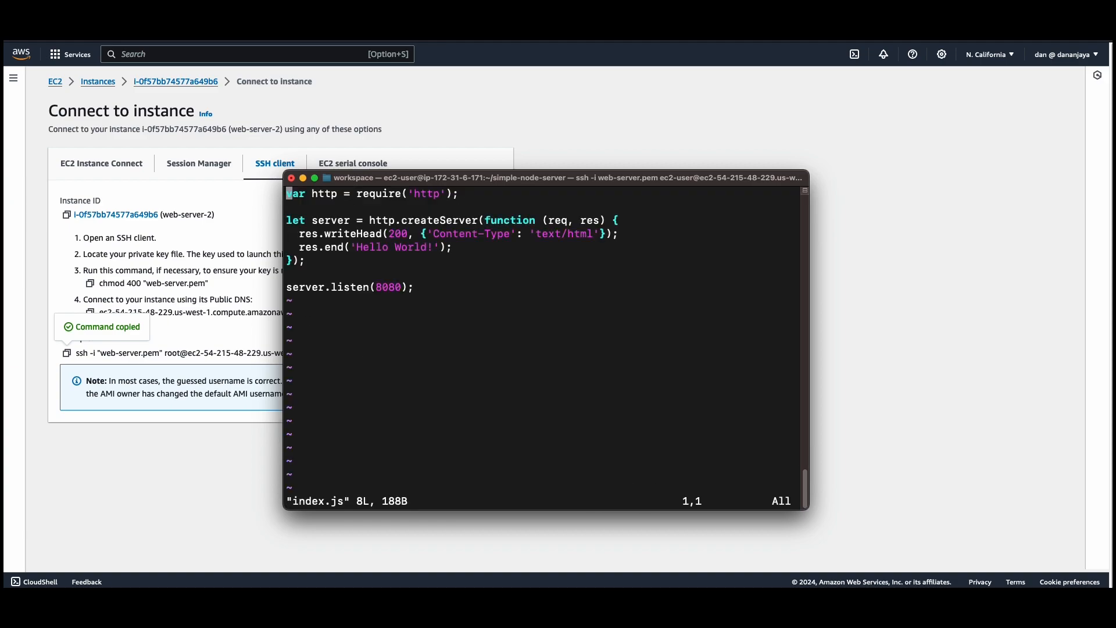
type(":q")
key("Return")
Start the Node server by running pm2 start index.js.
type("pm2 start ")
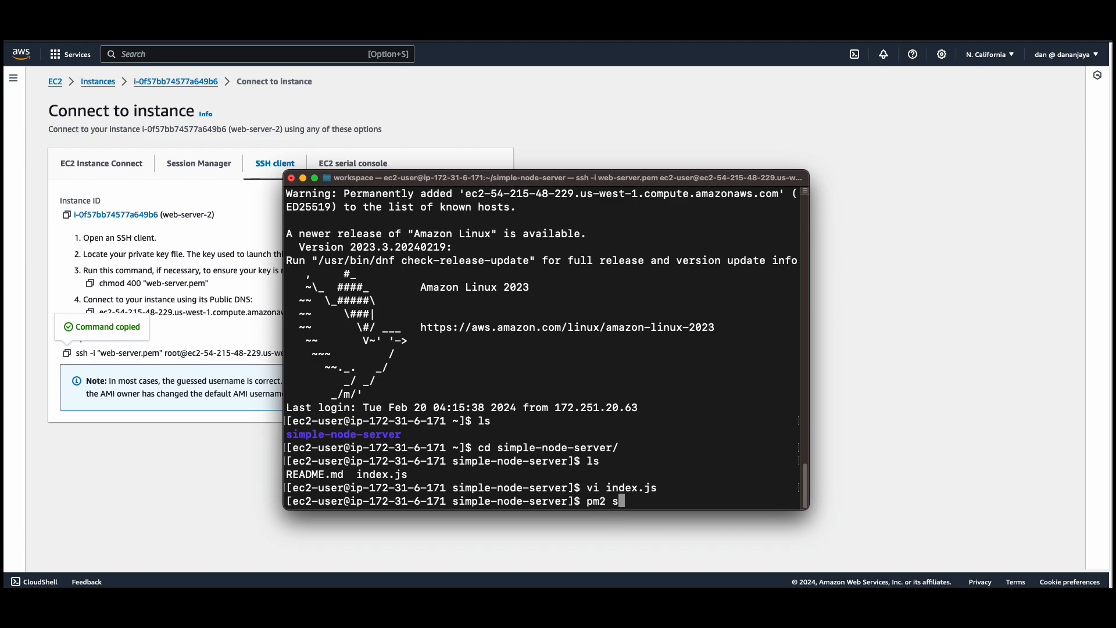
type("index.js")
key("Return")
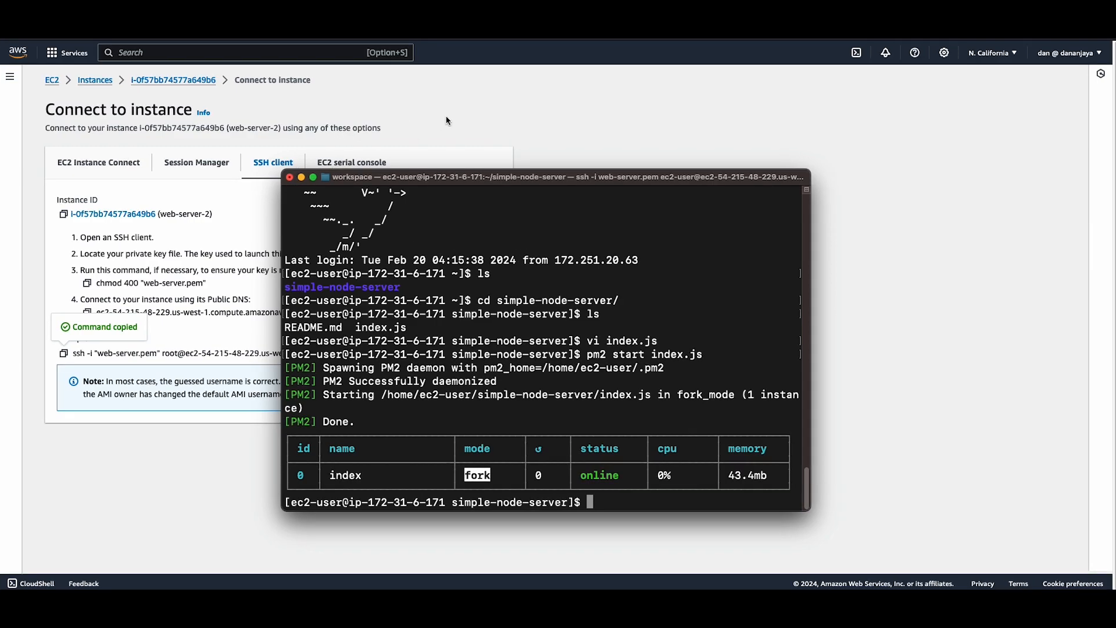
Return to the EC2 instances list in the AWS console, select web-server-2 and copy its public IPv4 address.
left_click(437, 121)
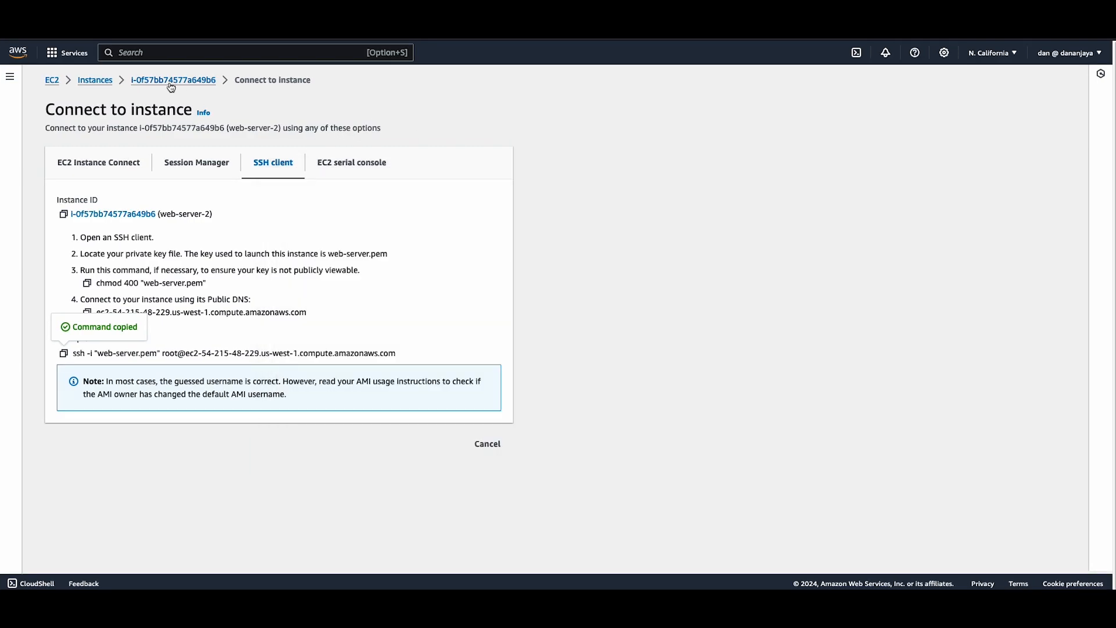
left_click(96, 81)
left_click(154, 139)
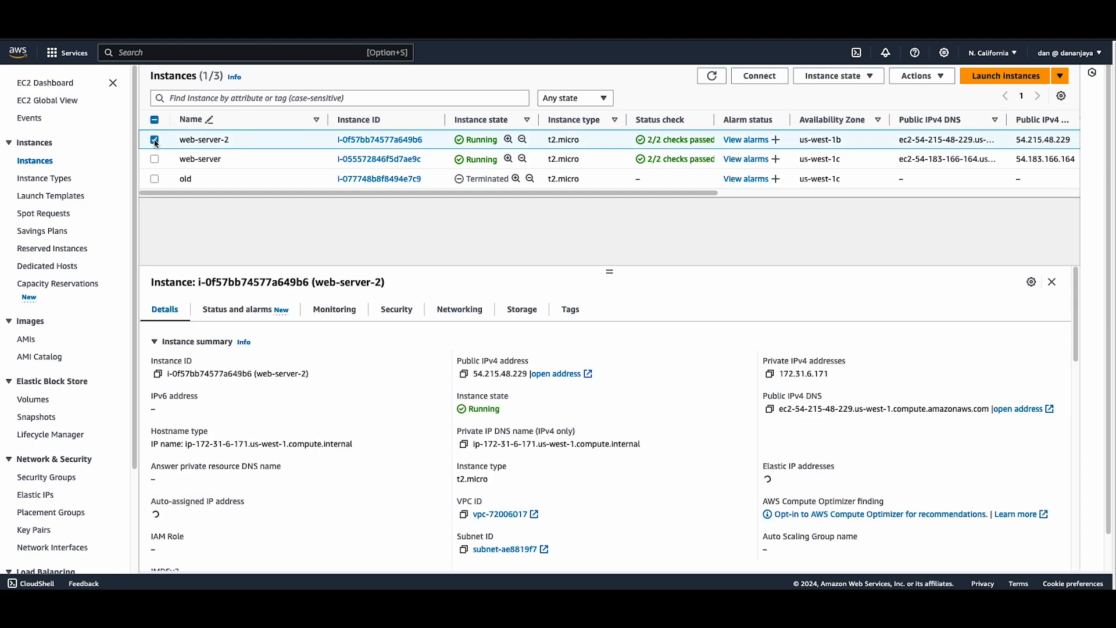
left_click(464, 374)
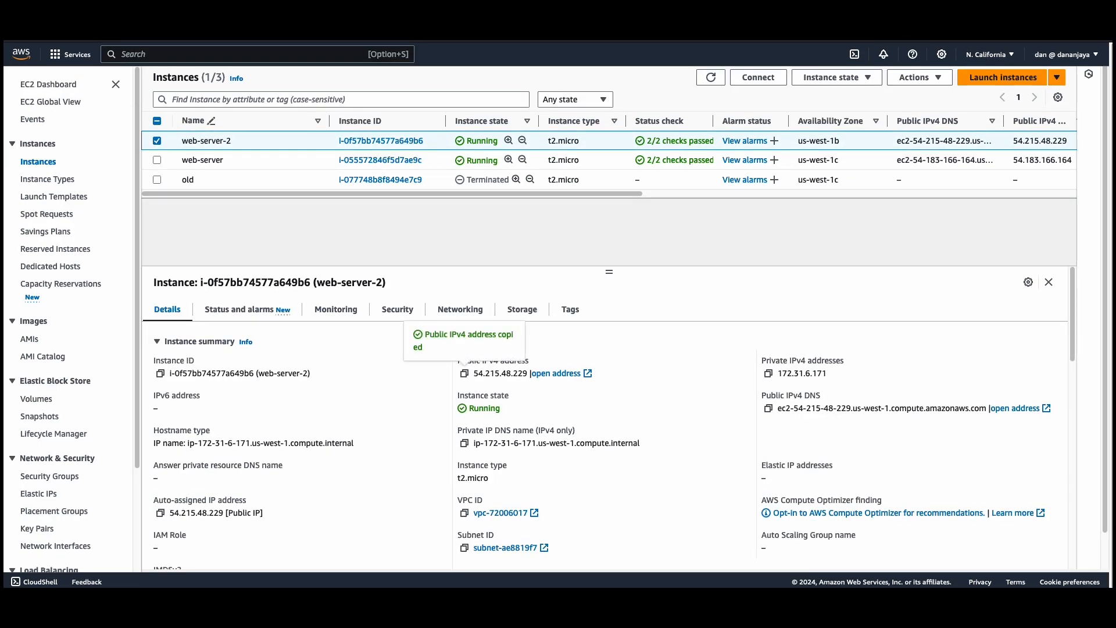
Load the copied address with port 8080, 54.215.48.229:8080, in a separate Safari window to test the server.
left_click_drag(771, 568, 323, 134)
left_click(496, 142)
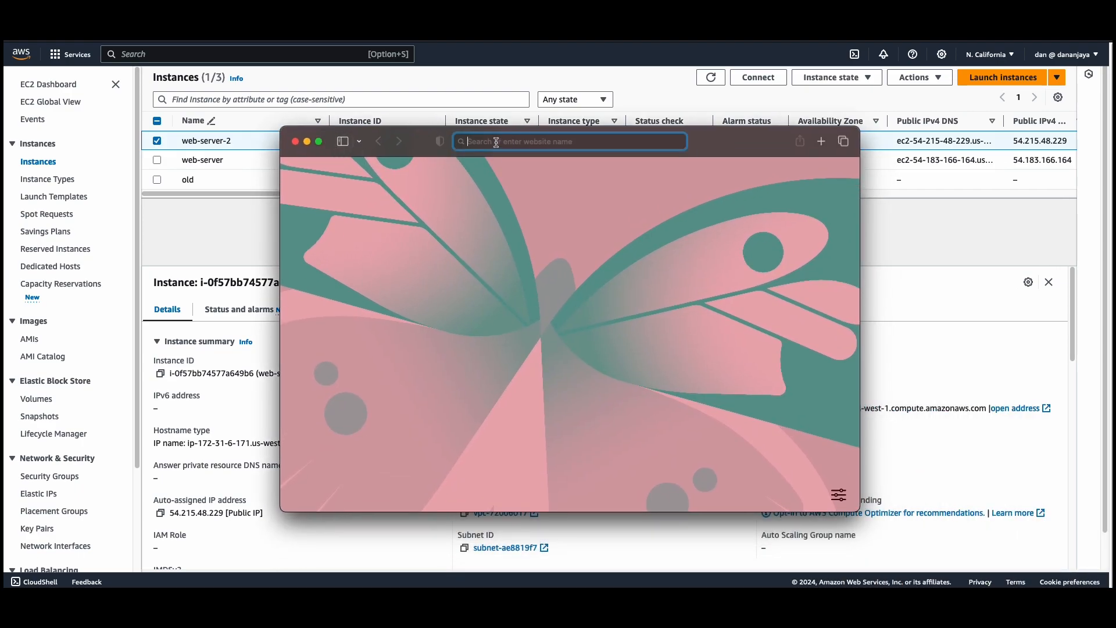
key("super+v")
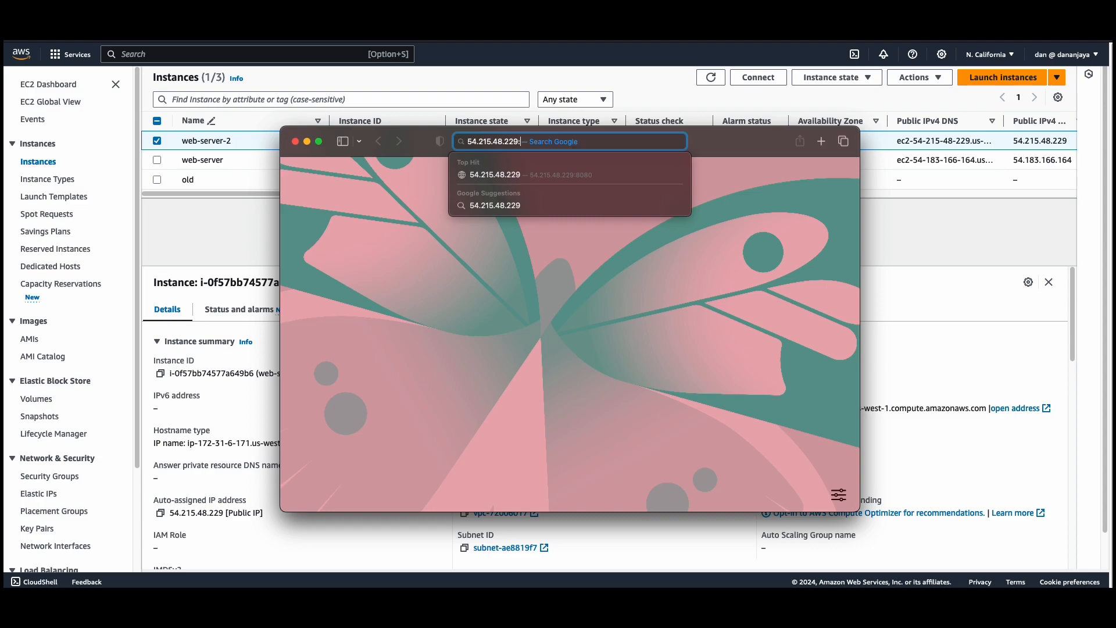
type(":8080")
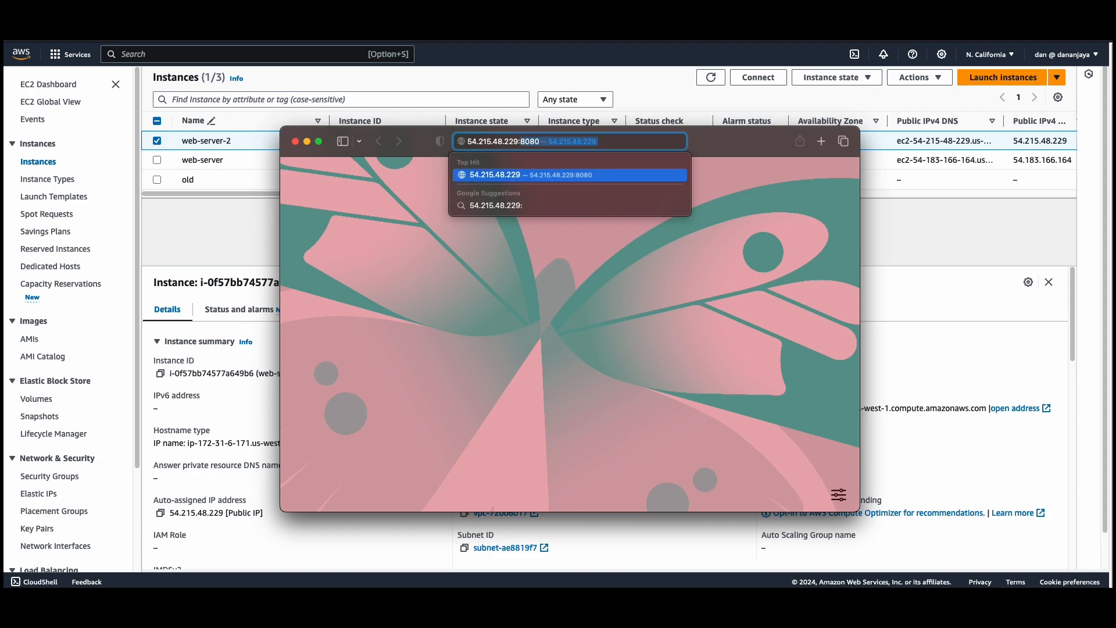
key("Return")
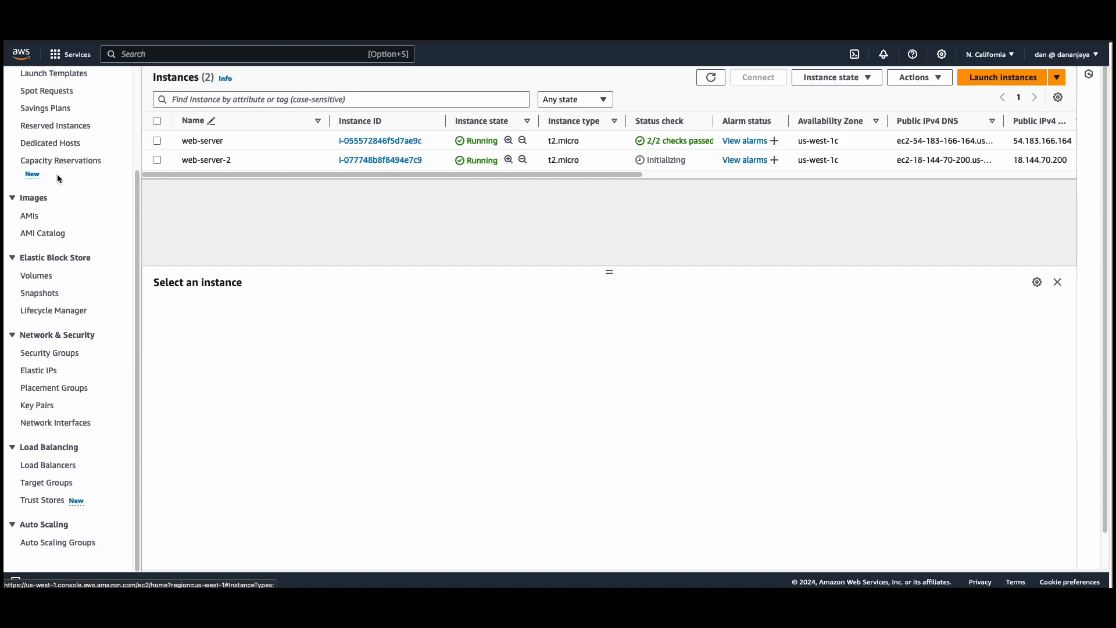
Start a new EC2 security group and name it load-balancer-security-group.
left_click(44, 357)
left_click(1027, 84)
left_click(87, 224)
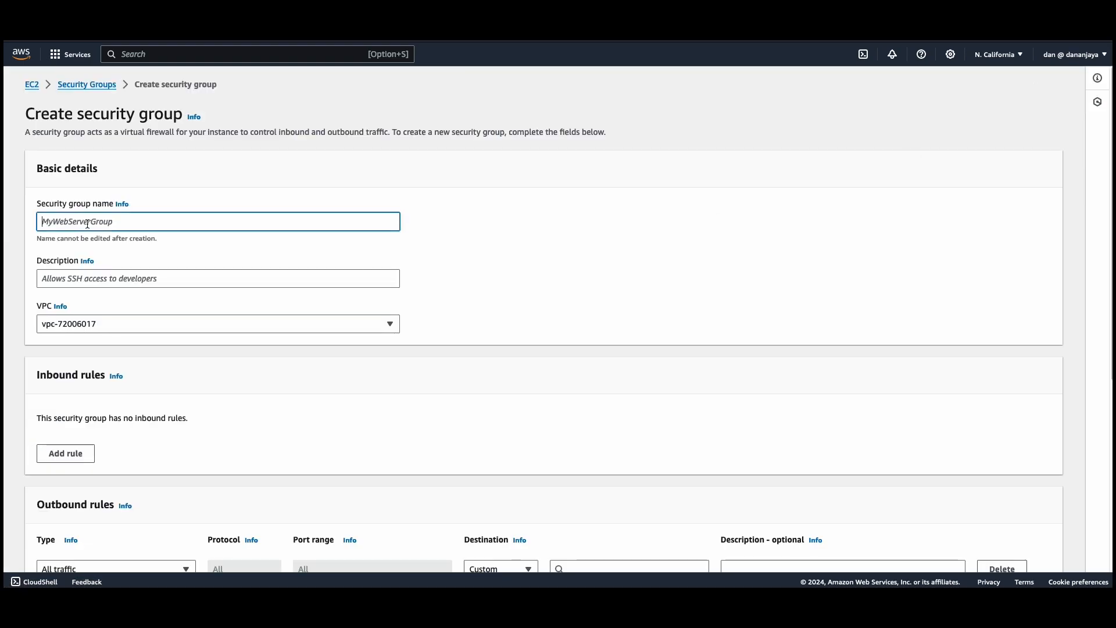
type("load-balanc")
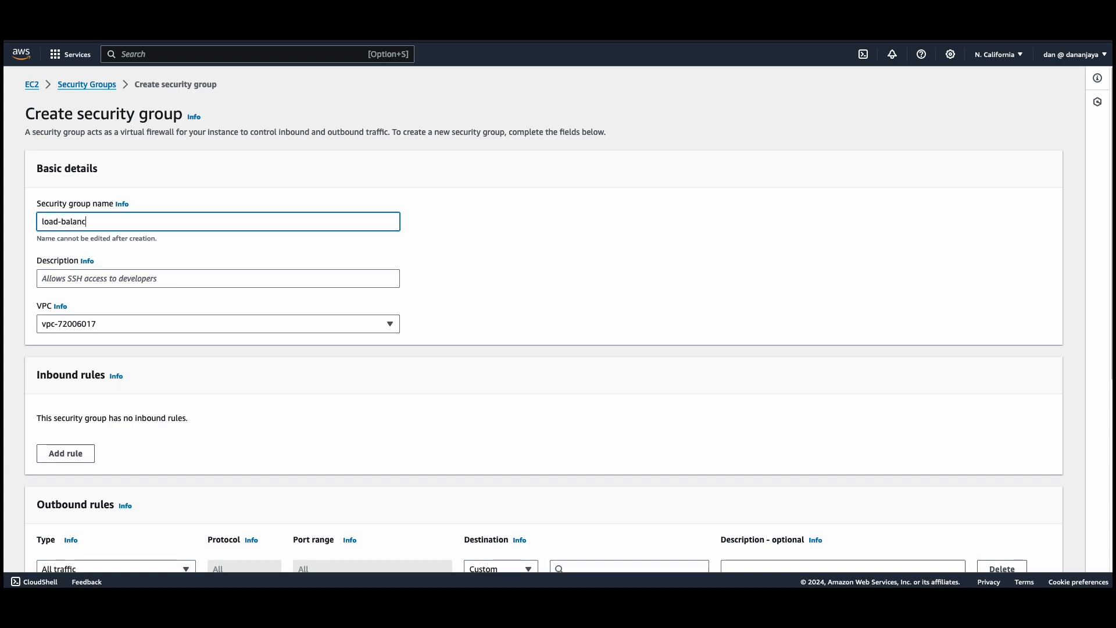
key("BackSpace")
type("y-group")
Copy the security group name into the description, making it load-balancer-security-group.
left_click_drag(150, 222, 22, 219)
key("super+c")
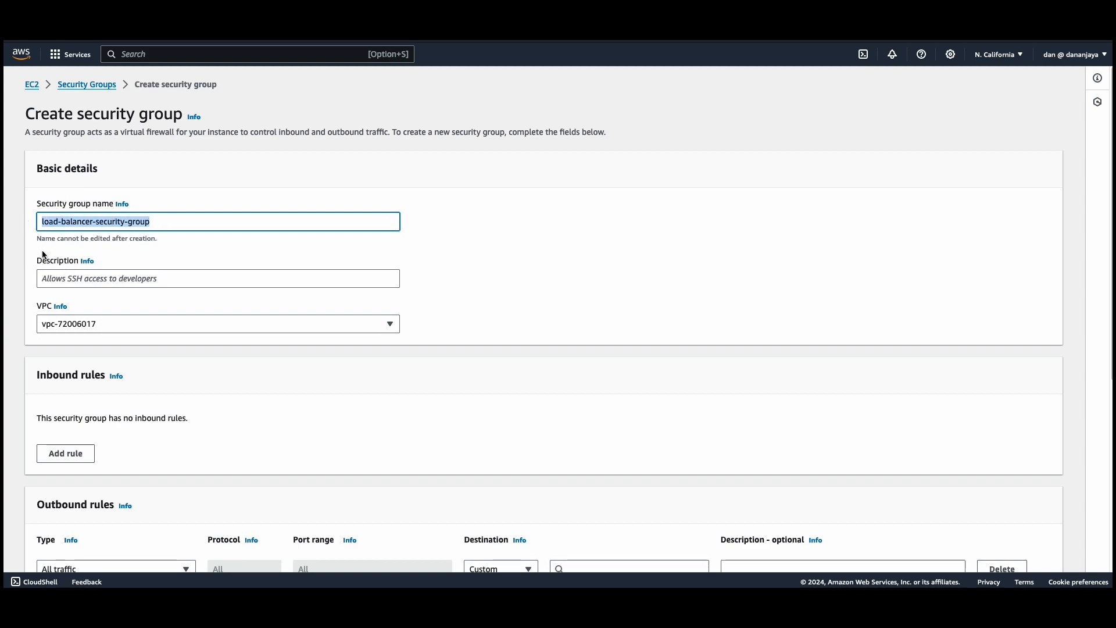
left_click(76, 276)
key("super+v")
Add an inbound rule of type HTTP that allows traffic from anywhere over IPv4 (0.0.0.0/0).
scroll(172, 341, "down", 3)
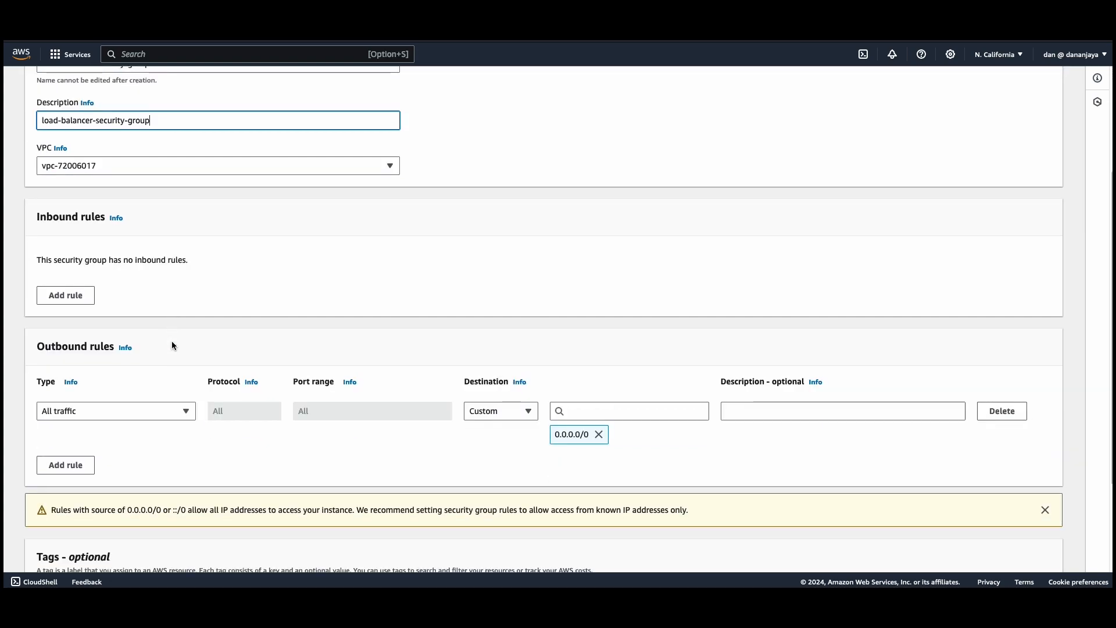
scroll(154, 177, "down", 2)
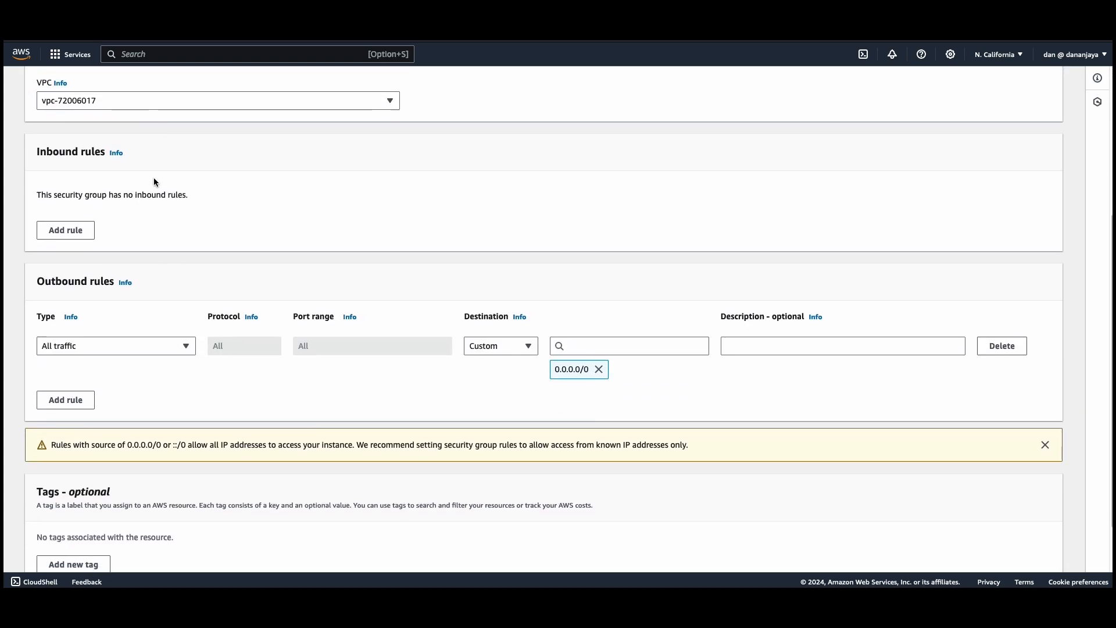
left_click(68, 194)
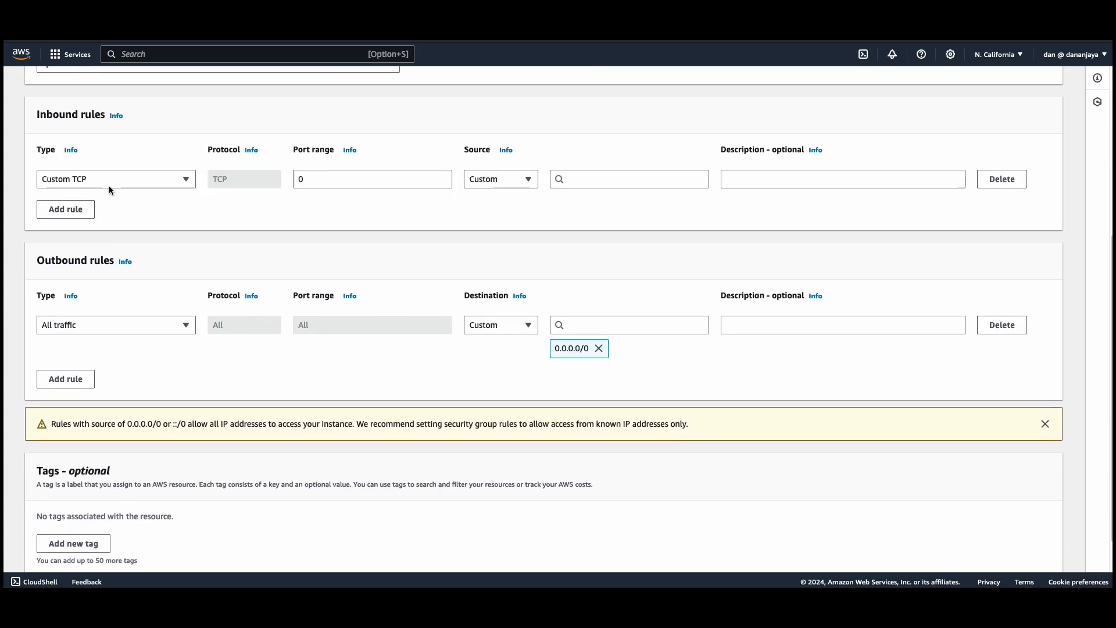
left_click(101, 182)
scroll(102, 343, "down", 2)
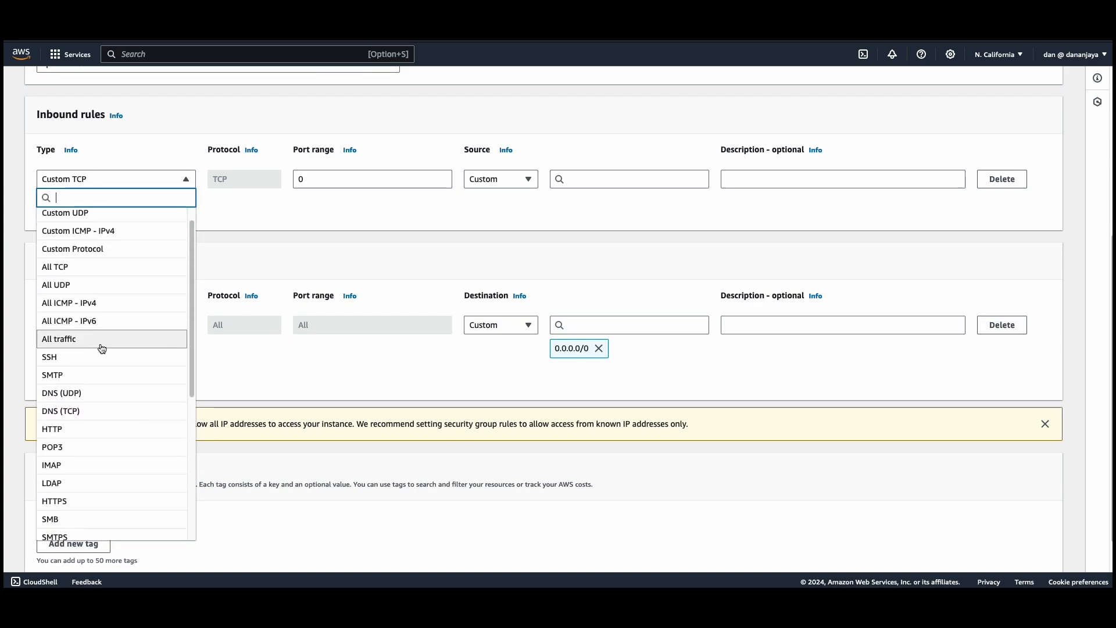
left_click(78, 421)
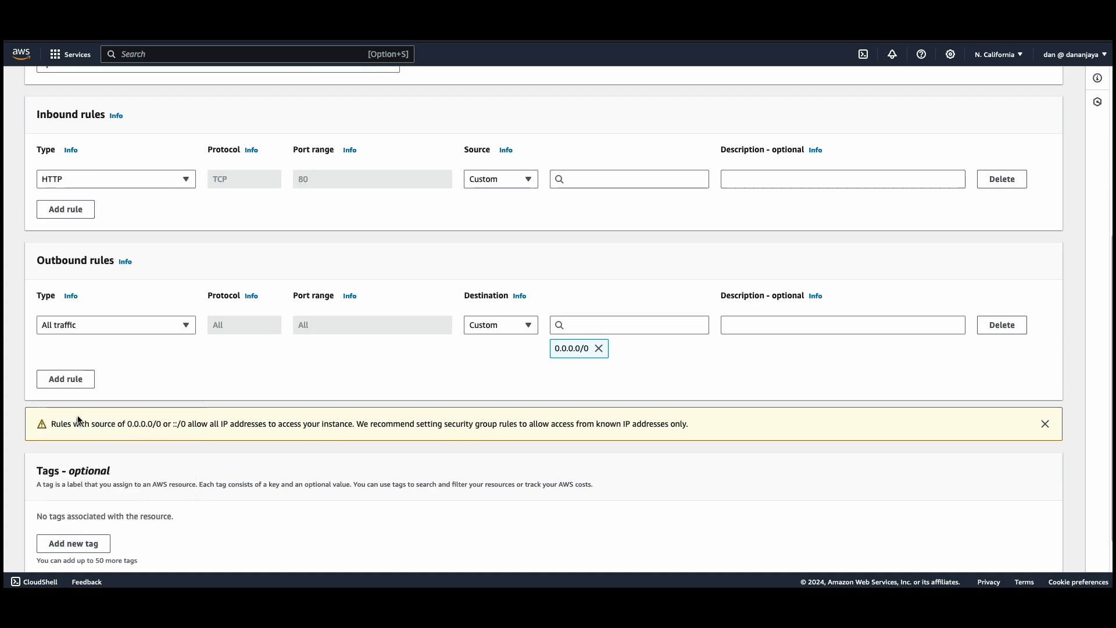
left_click(497, 184)
left_click(497, 217)
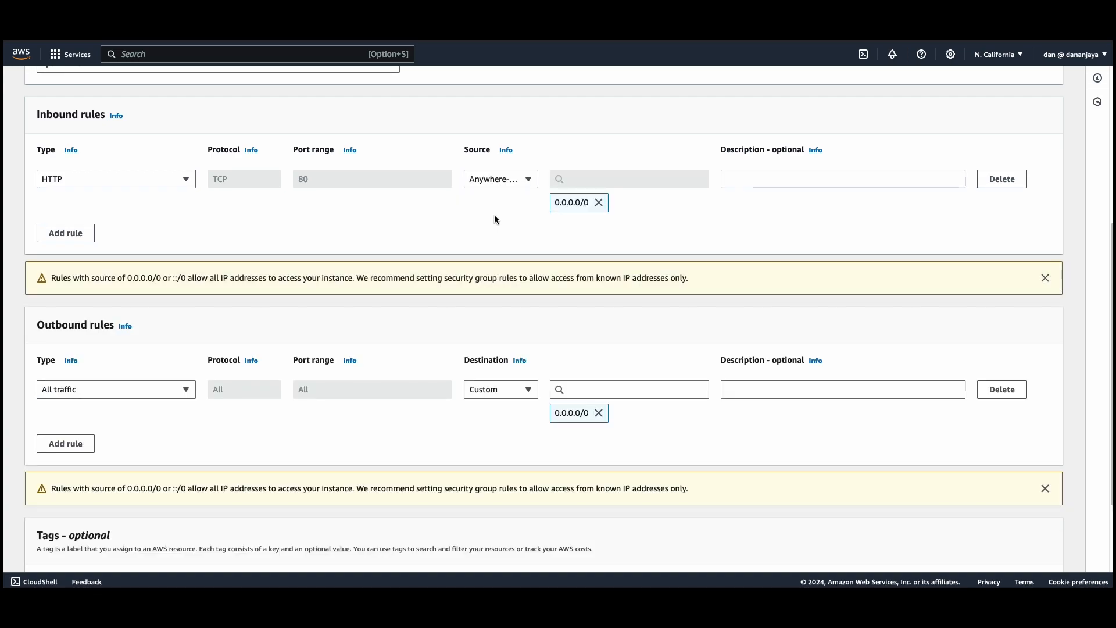
Create the security group with the default outbound rule and return to the security groups list.
scroll(491, 218, "down", 2)
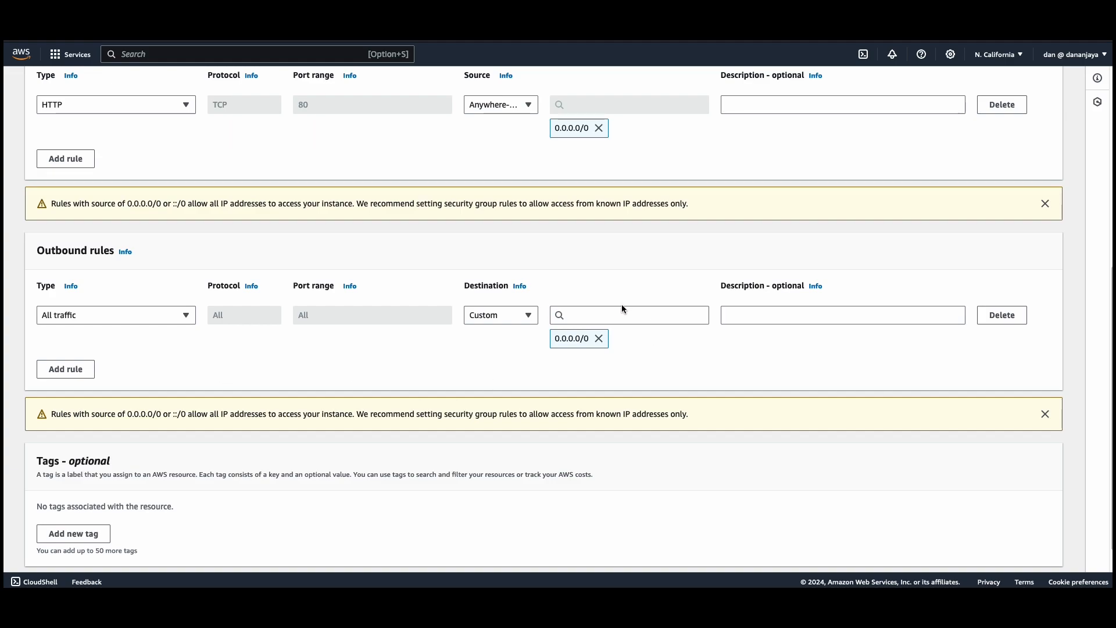
scroll(622, 307, "down", 1)
left_click(979, 549)
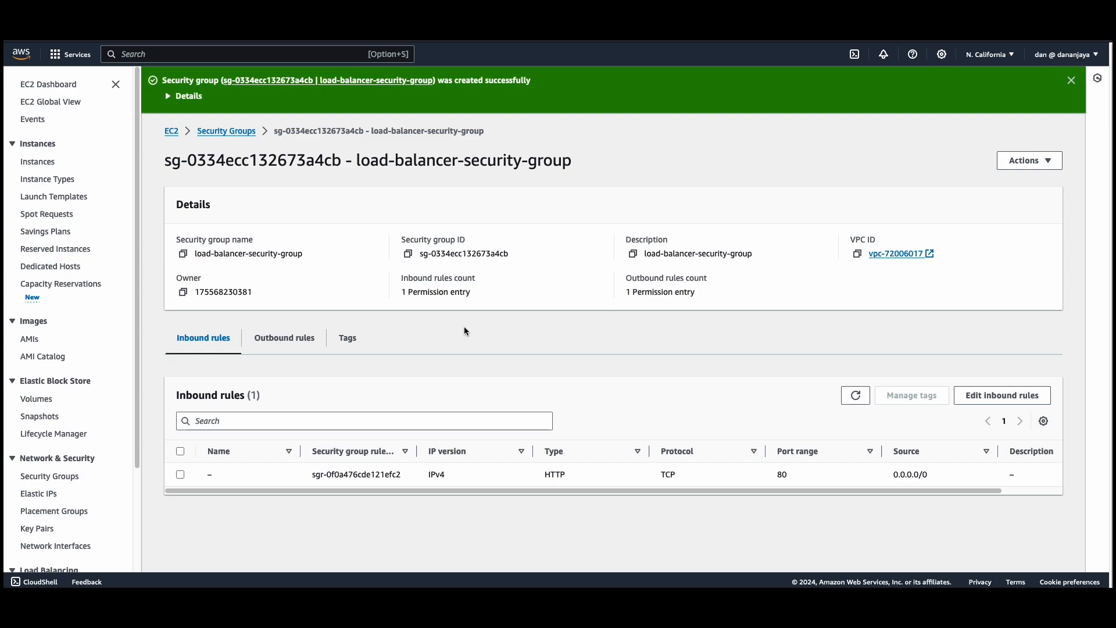
left_click(236, 138)
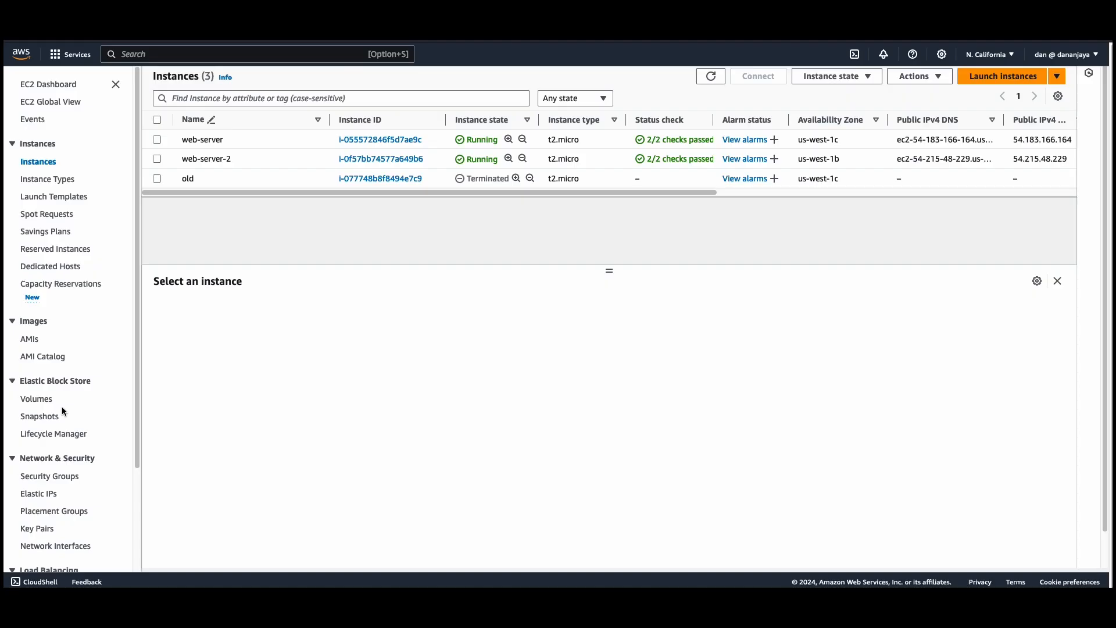
Start a new target group for instances, named web-server-target-group, with HTTP port 8080.
scroll(62, 407, "down", 3)
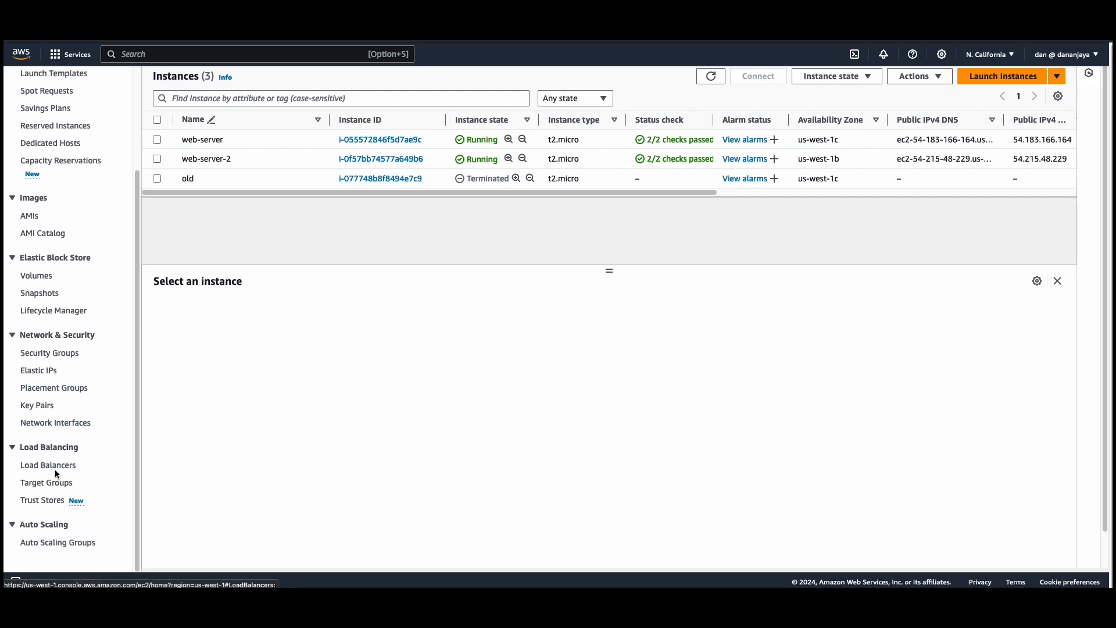
left_click(57, 483)
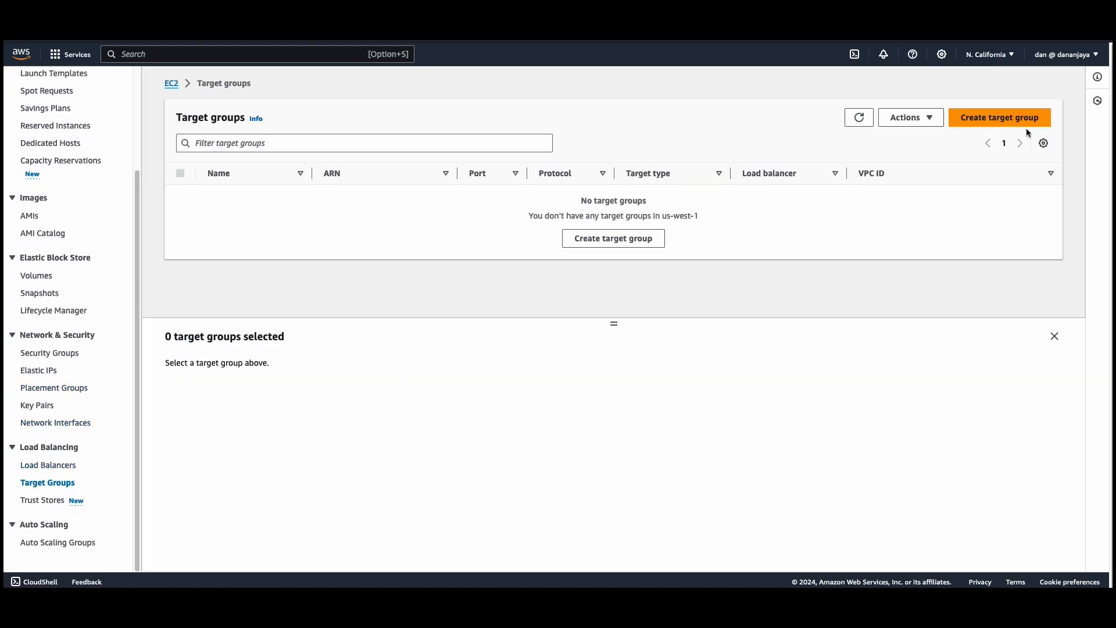
left_click(1026, 125)
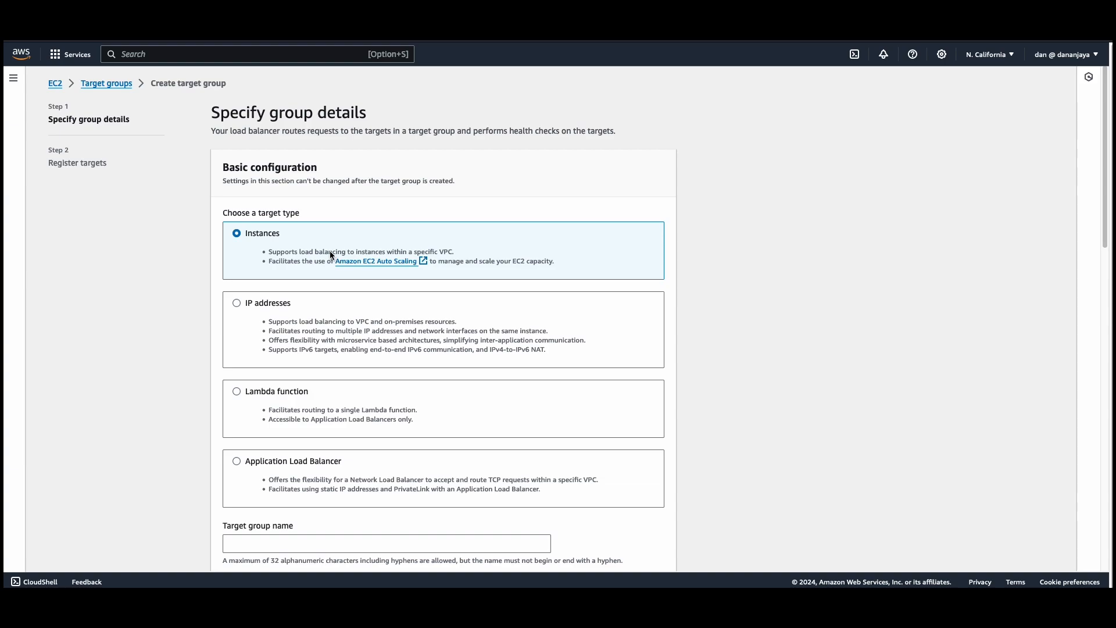
scroll(329, 256, "down", 4)
left_click(269, 303)
type("web-server-target-group")
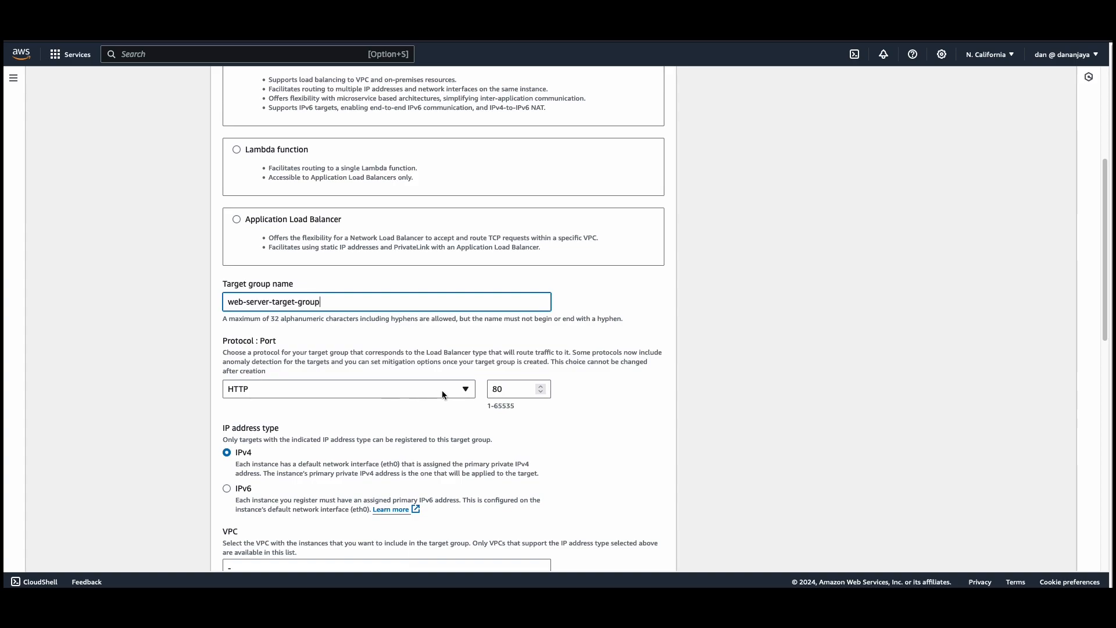
left_click(500, 391)
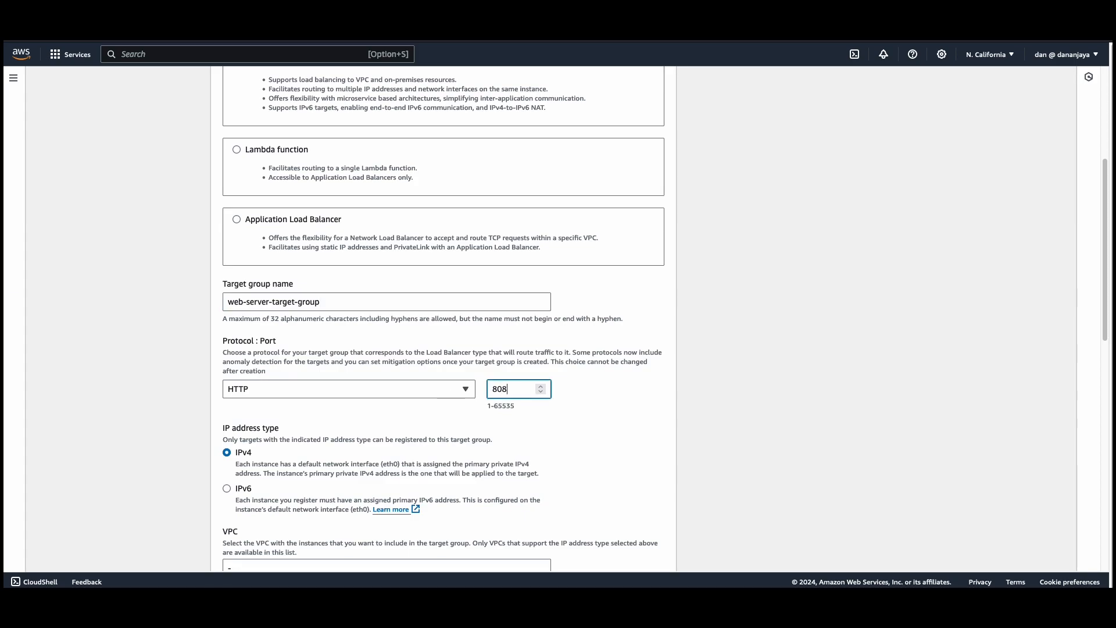
Expand the advanced health check settings and override the health check port with 8080.
scroll(169, 401, "down", 5)
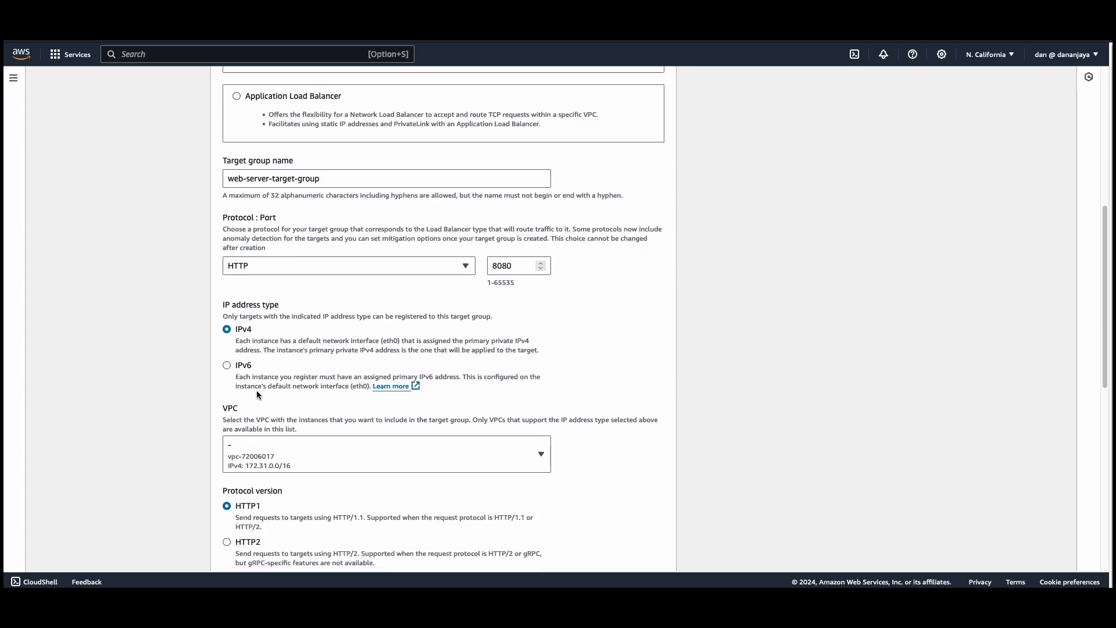
scroll(279, 404, "down", 3)
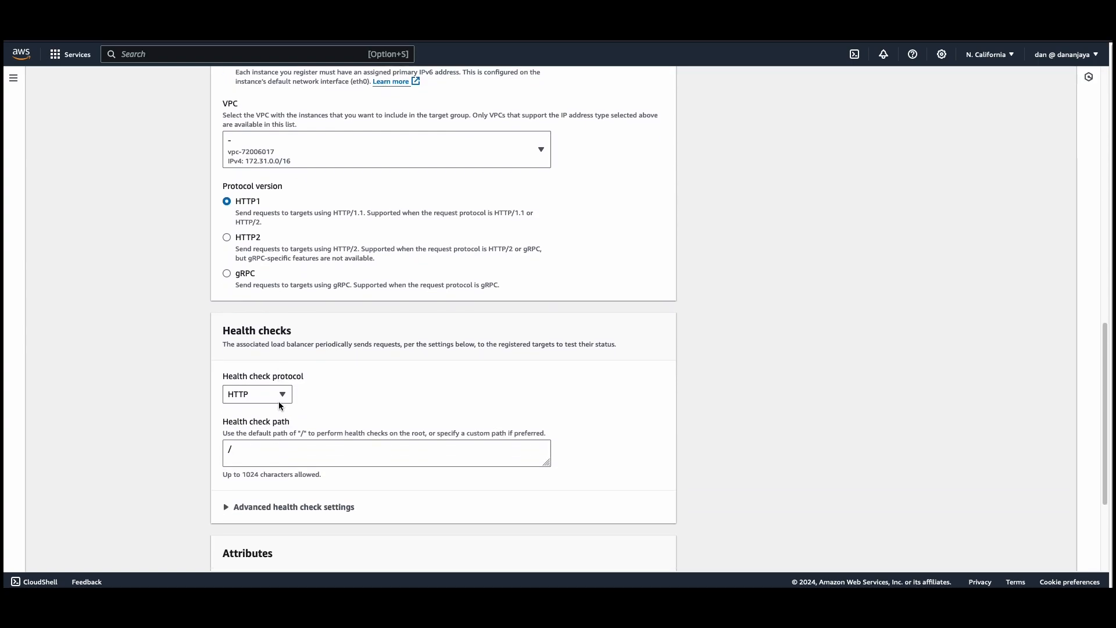
left_click(238, 504)
scroll(302, 489, "down", 2)
scroll(302, 488, "down", 1)
left_click(228, 419)
scroll(291, 430, "down", 1)
left_click(243, 394)
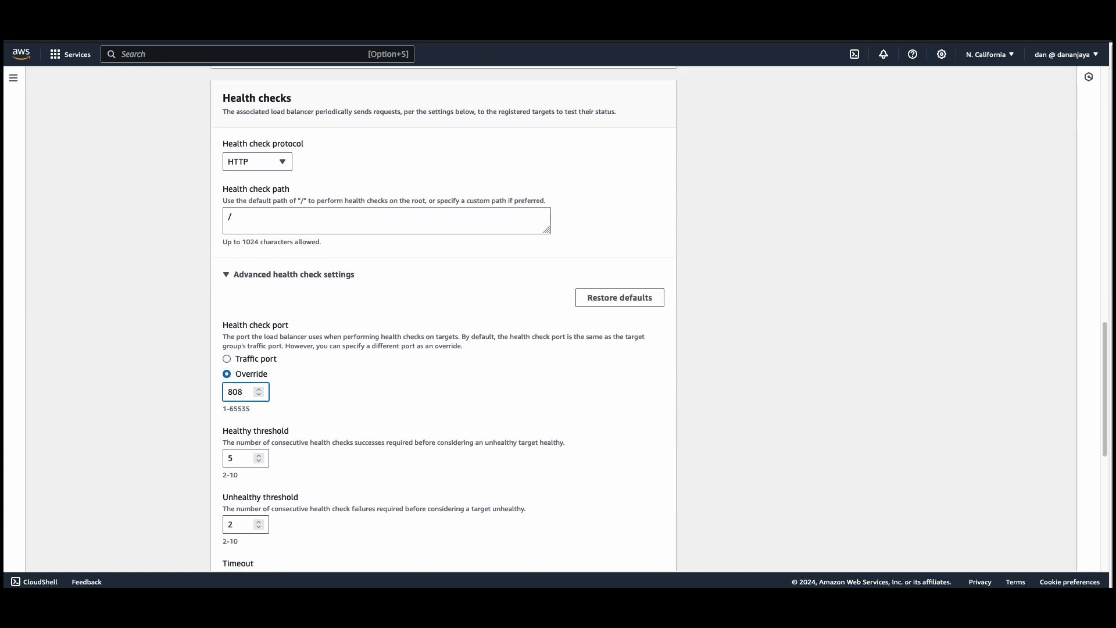
left_click(189, 395)
Set the health check interval to 10 seconds.
scroll(183, 399, "down", 4)
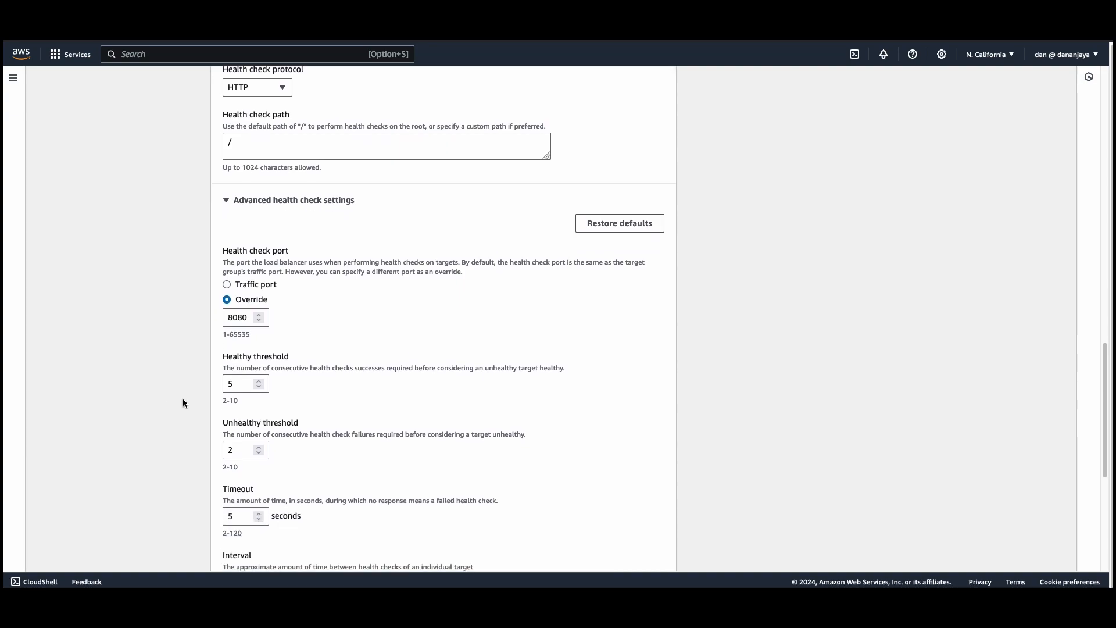
scroll(183, 399, "down", 1)
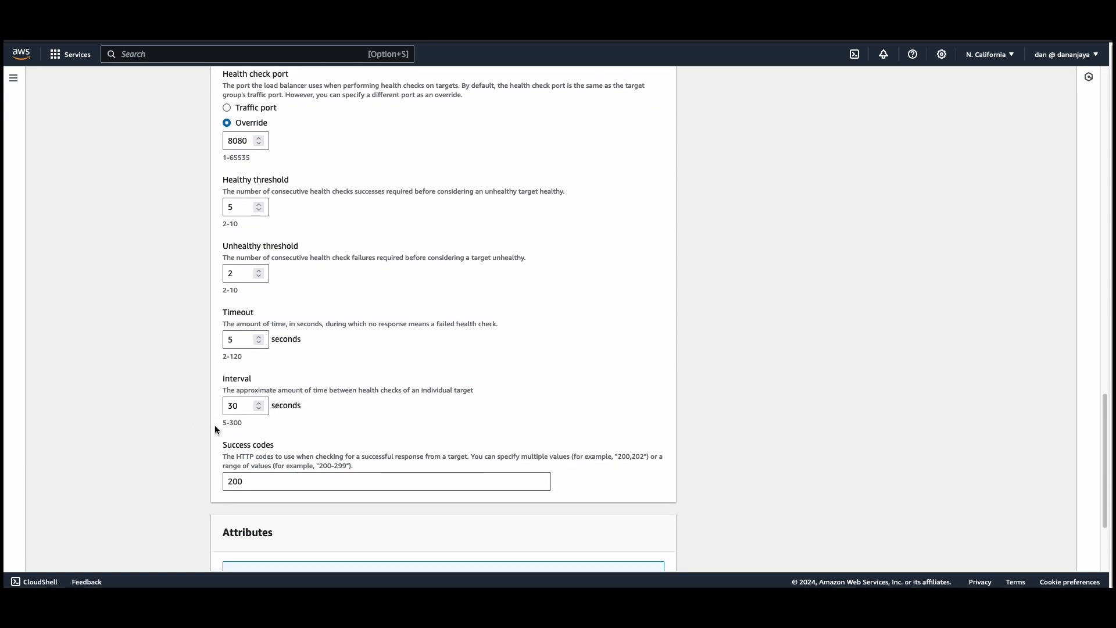
left_click_drag(232, 405, 224, 402)
type("1")
left_click(187, 407)
scroll(188, 410, "down", 3)
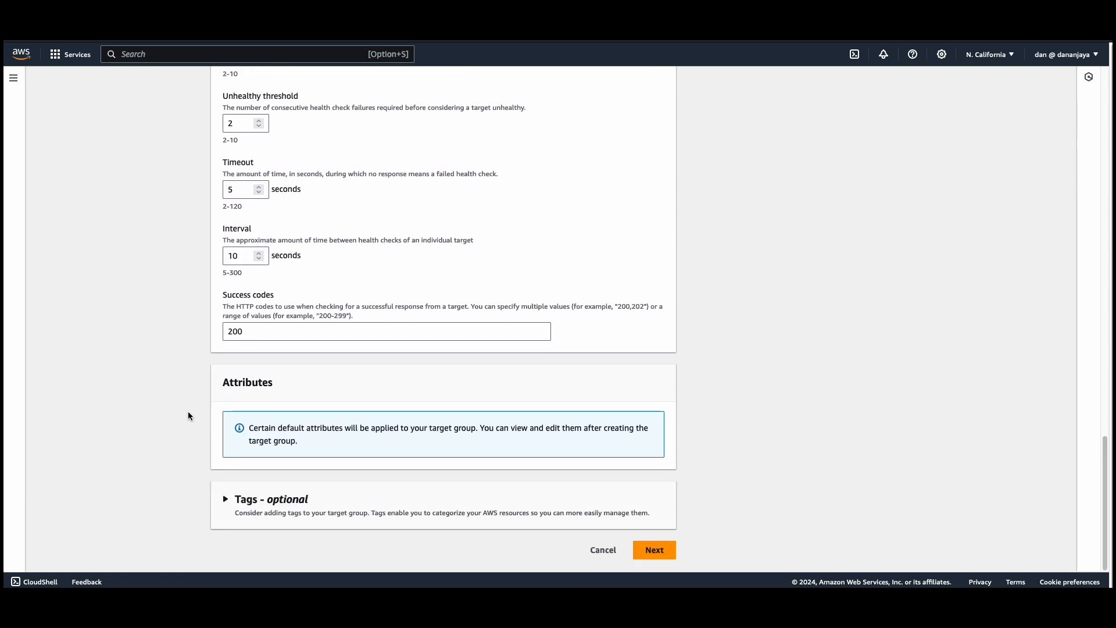
Register web-server and web-server-2 as pending targets on port 8080 and create the target group.
left_click(655, 551)
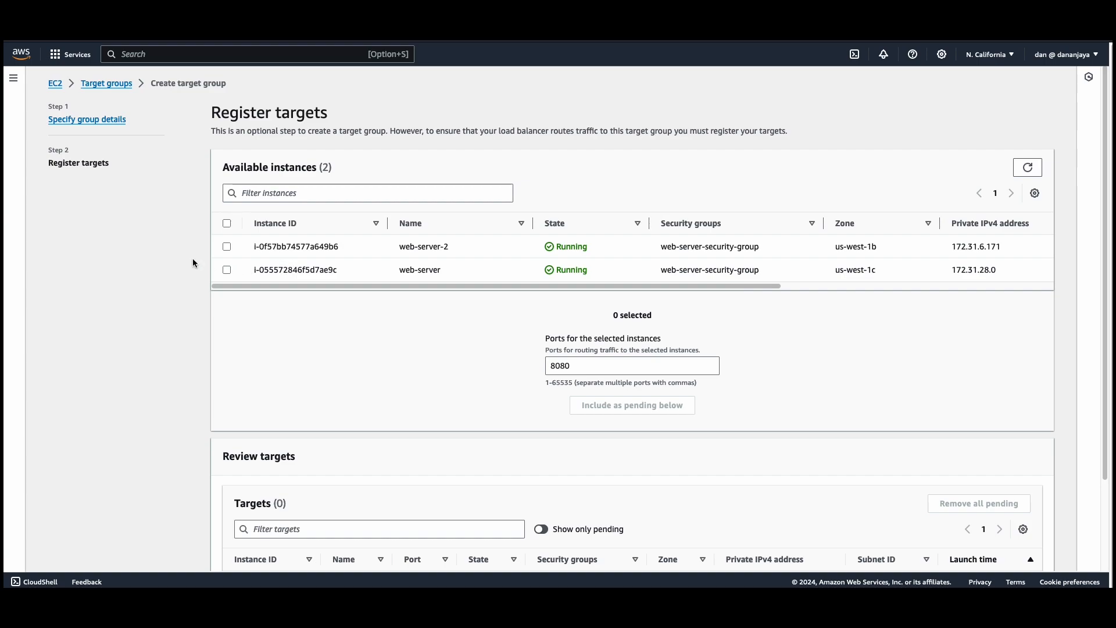
left_click(228, 247)
left_click(227, 271)
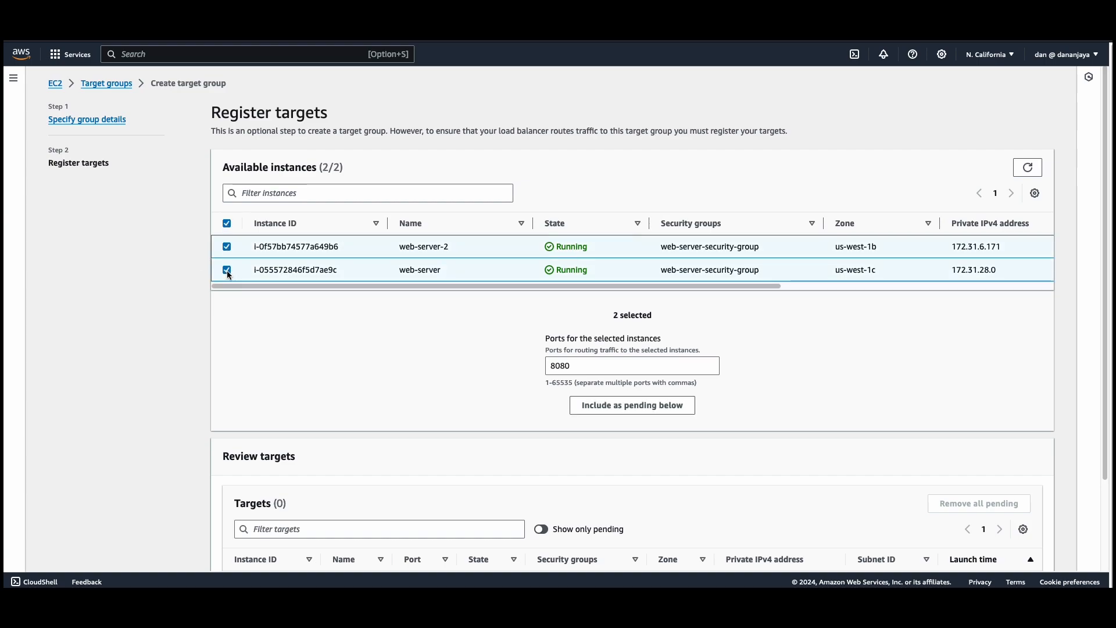
scroll(228, 274, "down", 3)
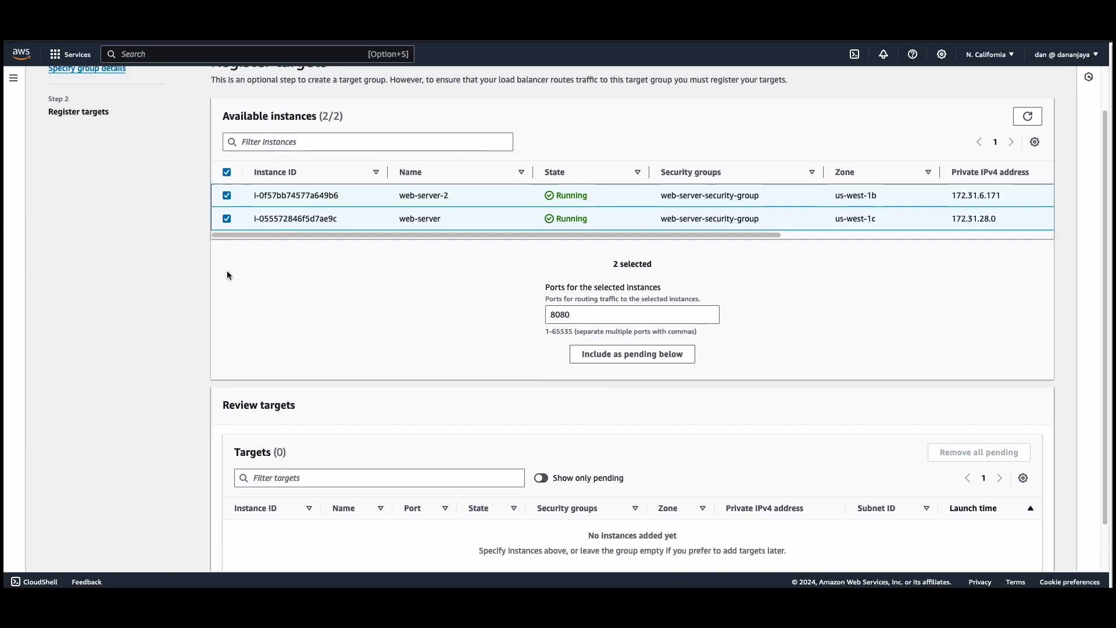
left_click(607, 301)
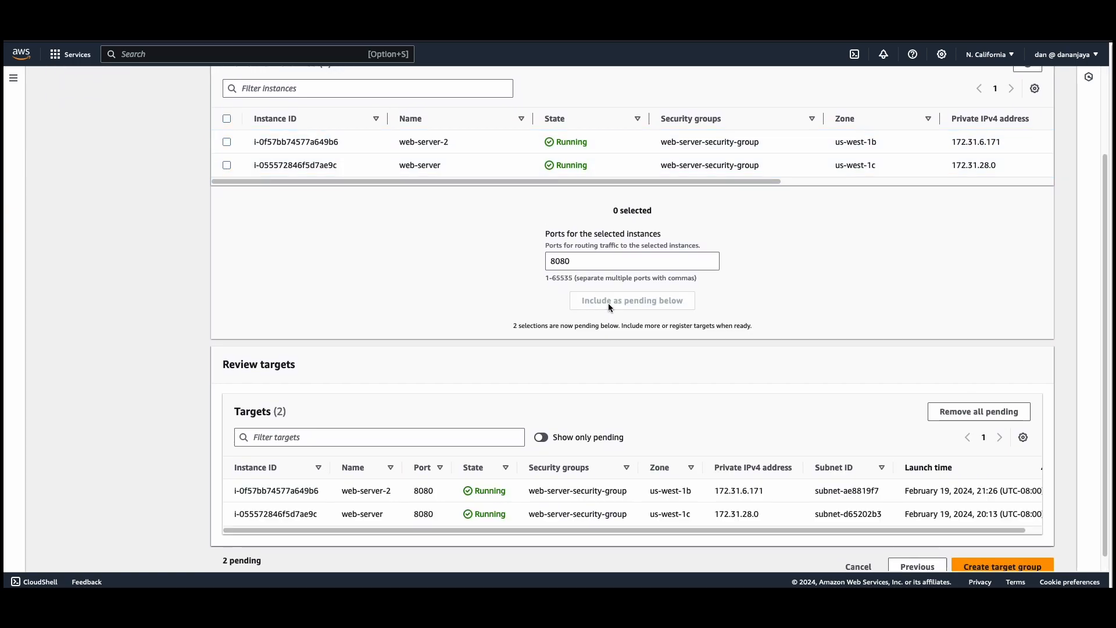
scroll(605, 365, "down", 1)
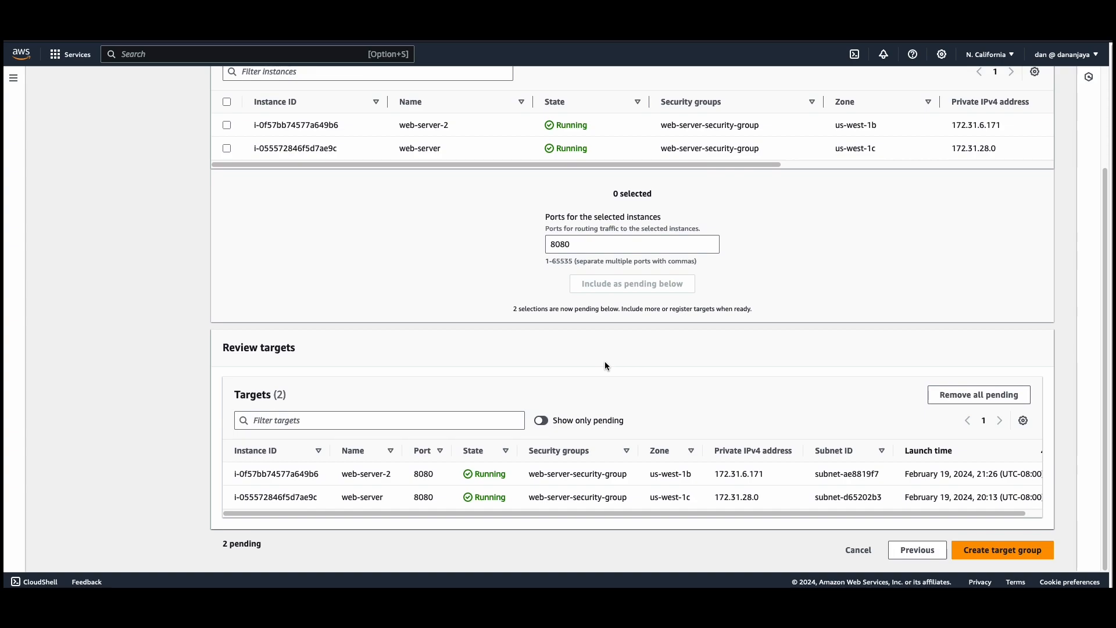
left_click(1003, 551)
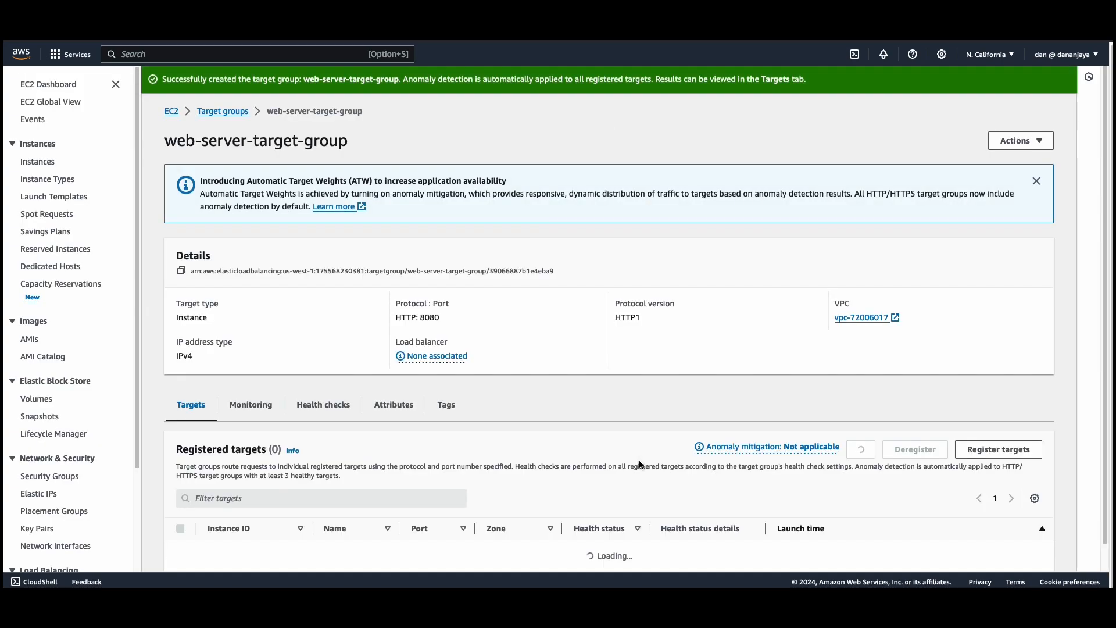
Go to the load balancers list and start creating an Application Load Balancer.
scroll(470, 370, "down", 3)
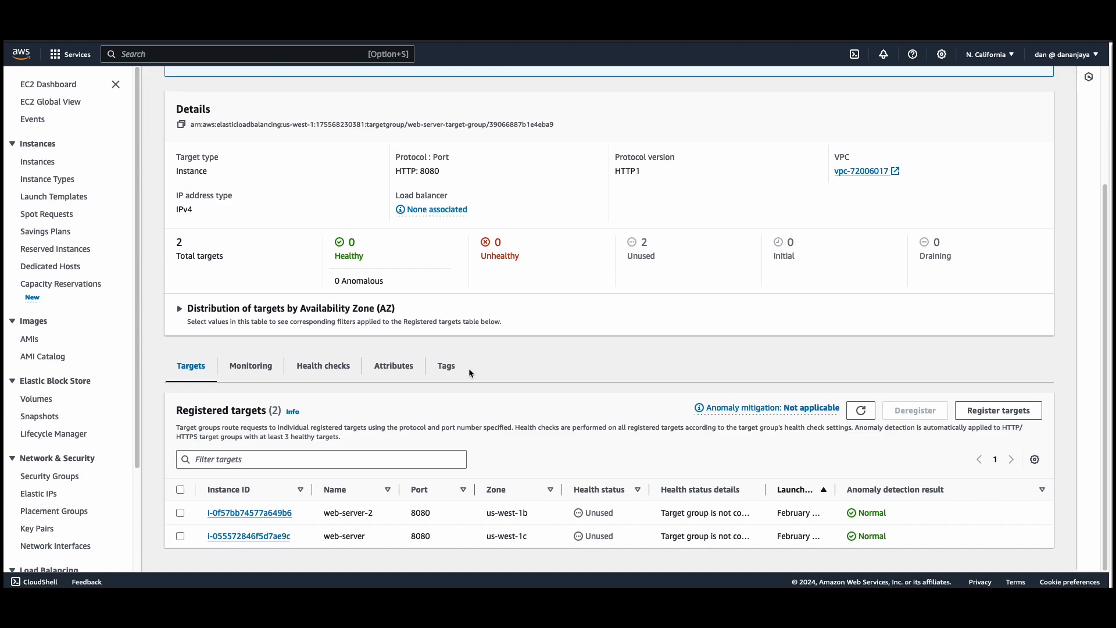
scroll(468, 368, "up", 3)
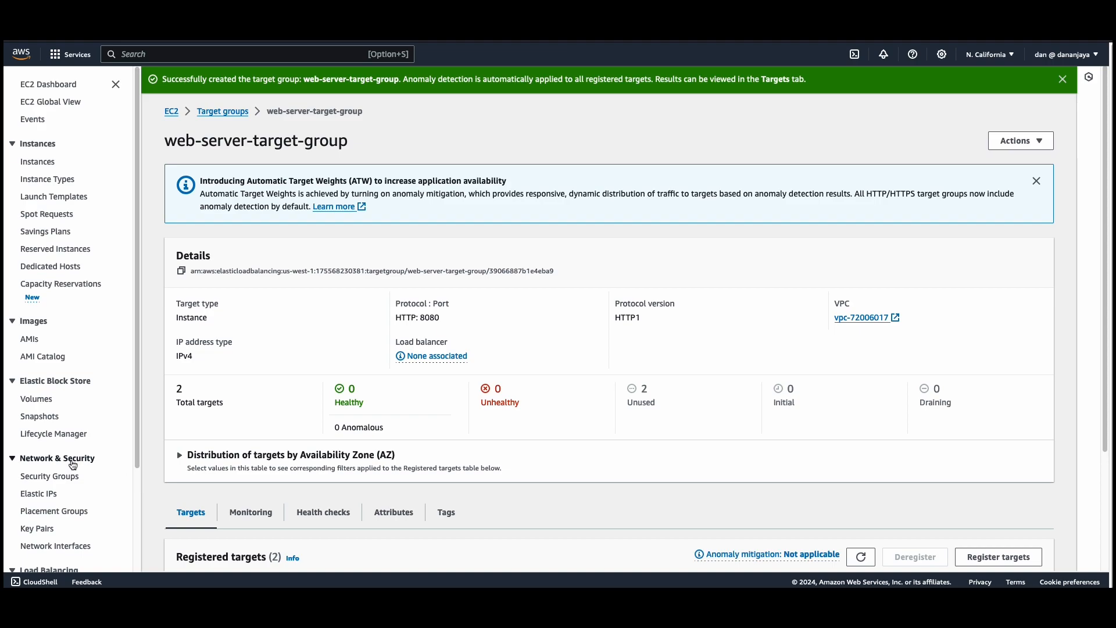
scroll(73, 462, "down", 2)
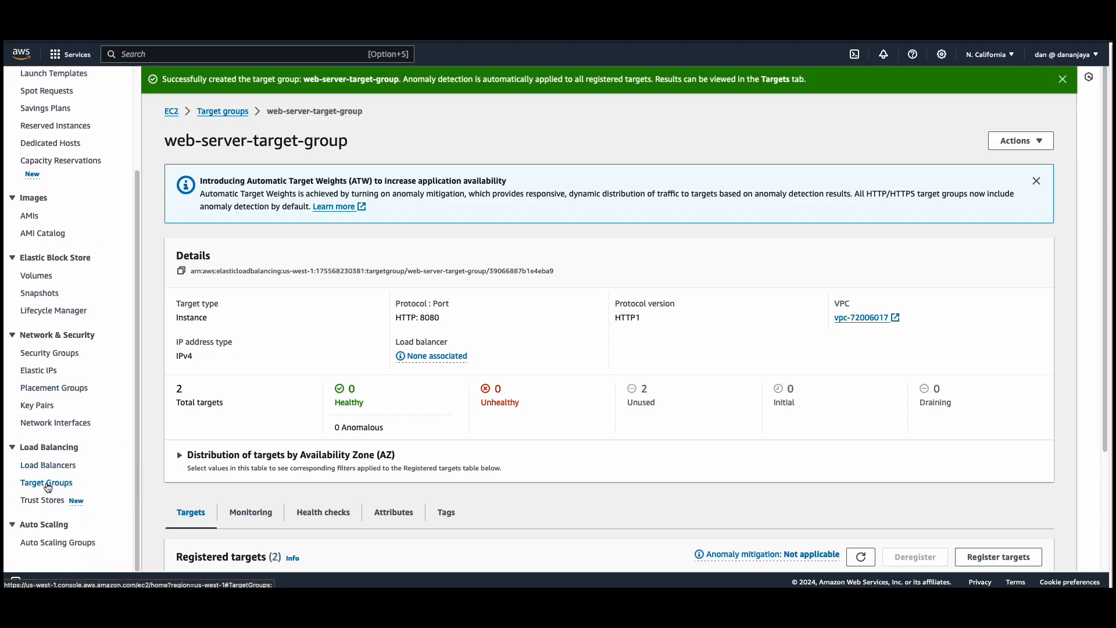
left_click(41, 470)
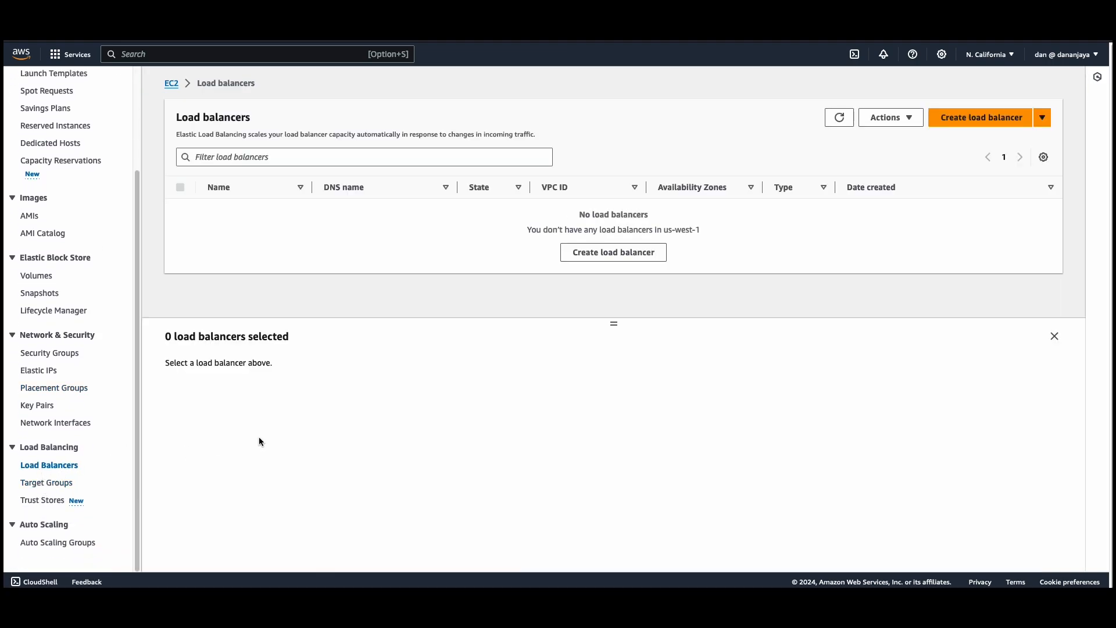
left_click(979, 116)
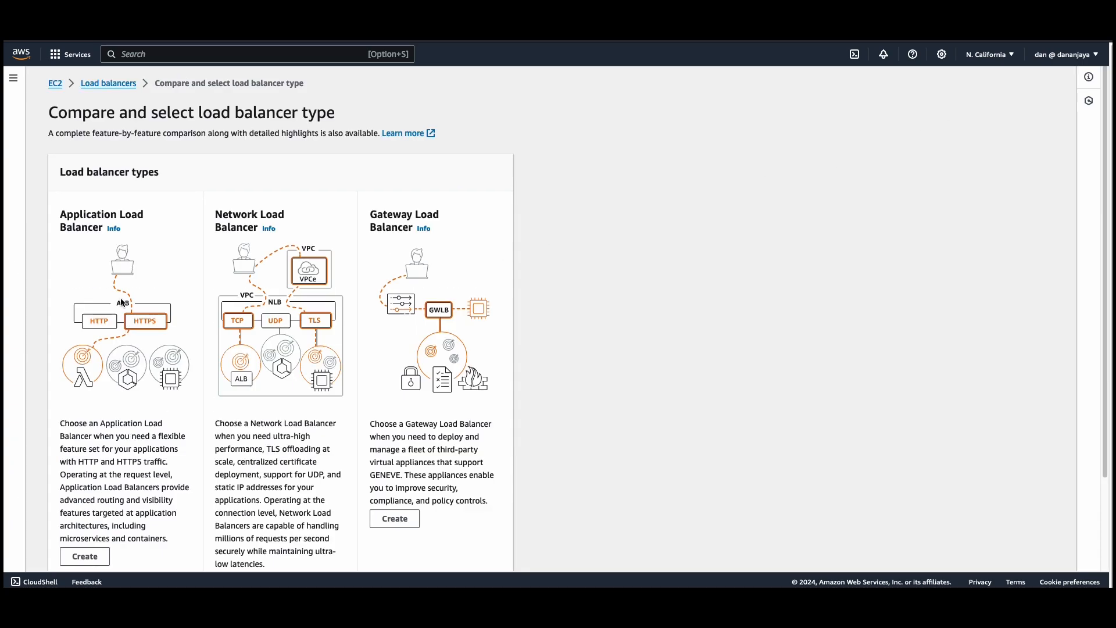
scroll(161, 264, "down", 3)
left_click(86, 449)
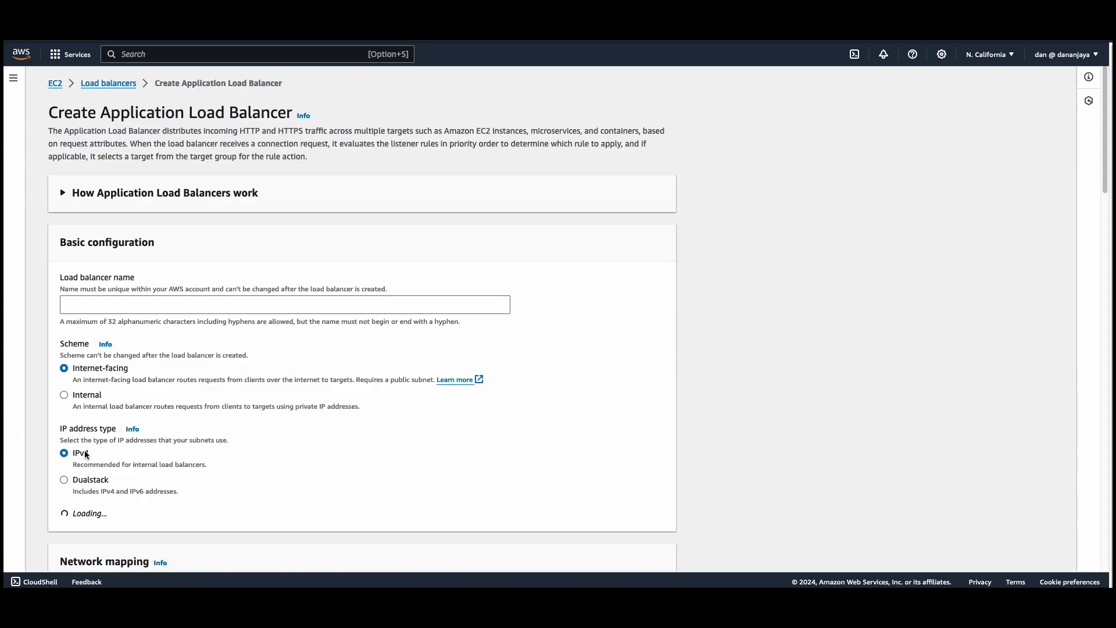
Name the load balancer app-load-balancer.
left_click(99, 306)
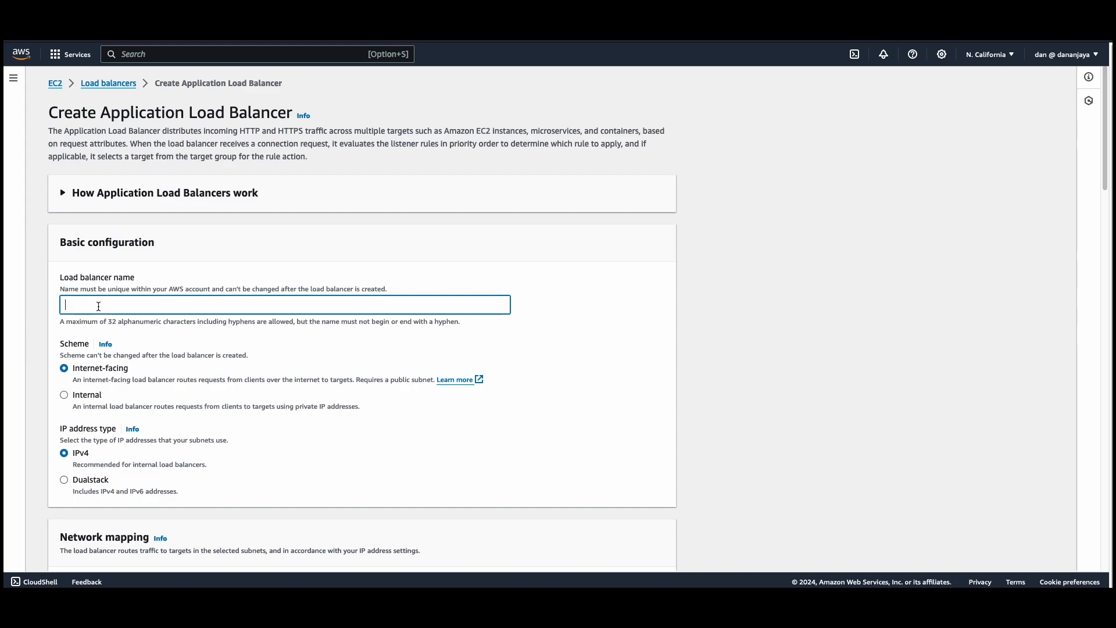
type("app-load-balancer")
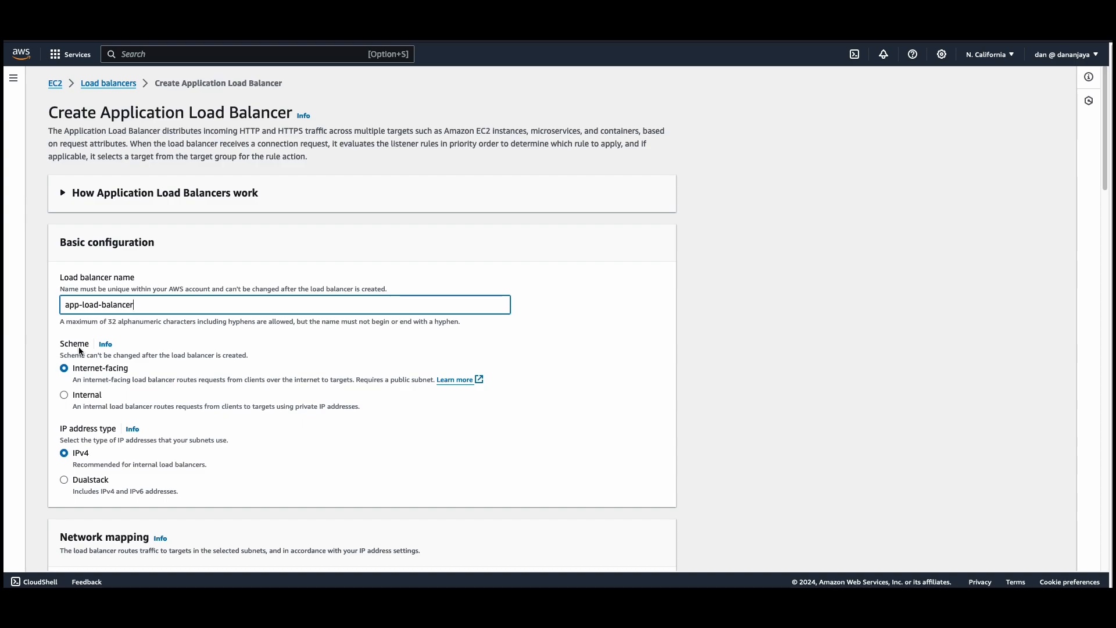
Map the load balancer to the us-west-1b and us-west-1c Availability Zones.
scroll(114, 358, "down", 2)
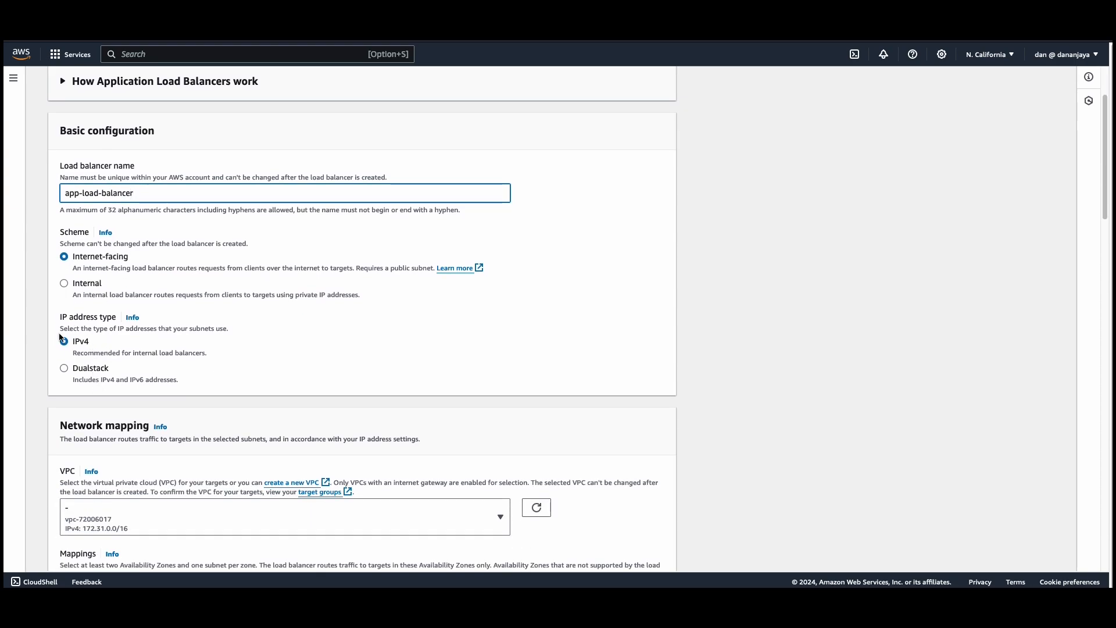
scroll(85, 349, "down", 3)
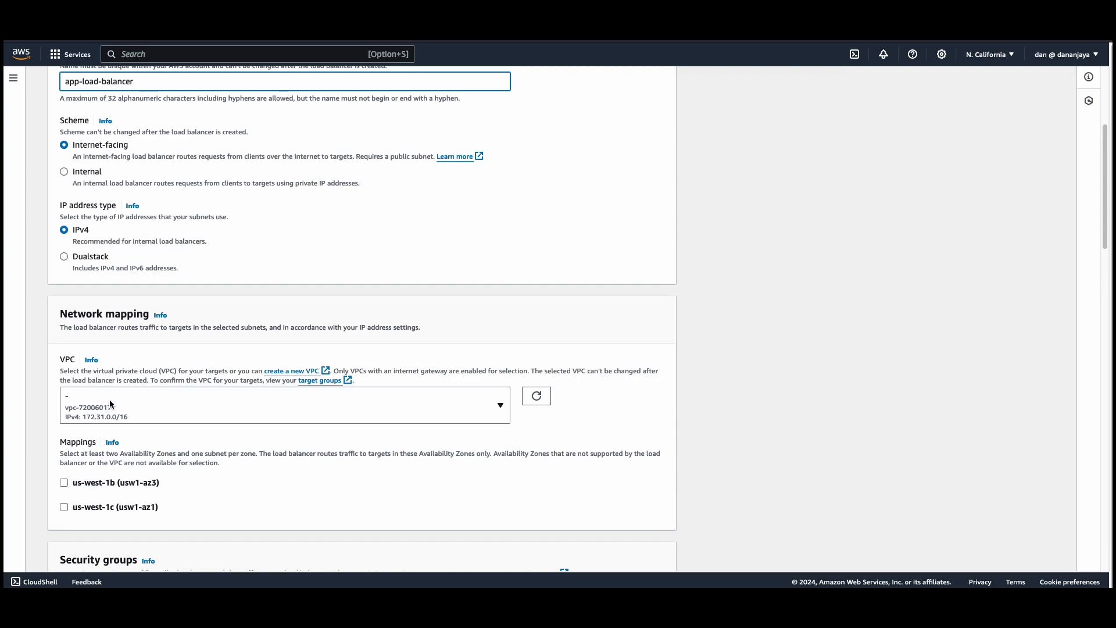
scroll(71, 413, "down", 2)
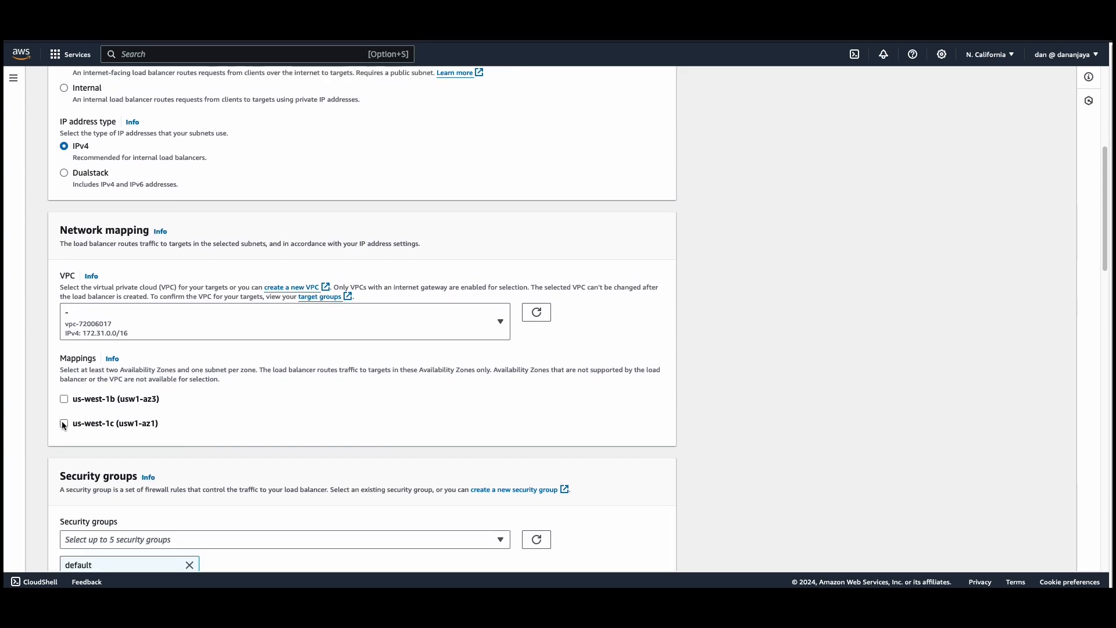
left_click(63, 423)
left_click(65, 400)
scroll(96, 425, "down", 6)
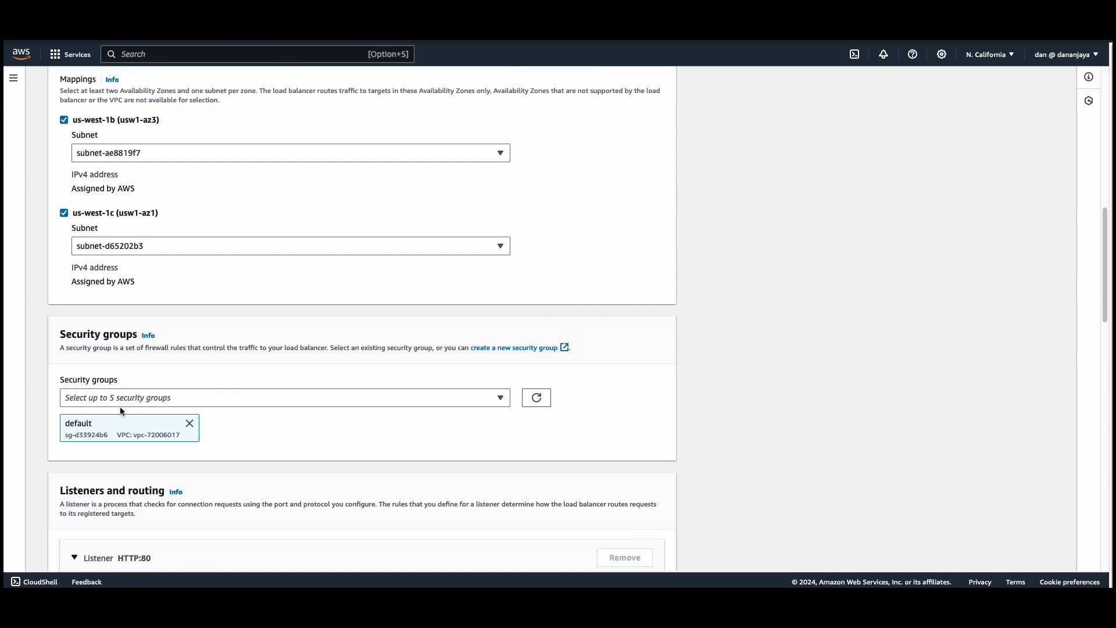
Assign load-balancer-security-group to the load balancer in place of the default security group.
left_click(125, 397)
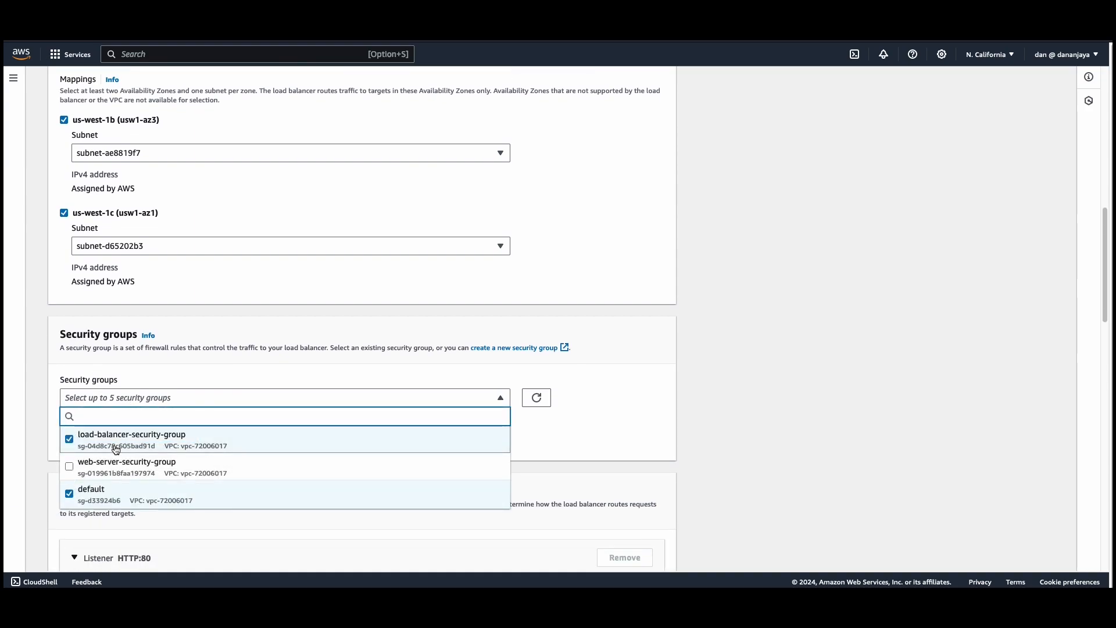
left_click(71, 493)
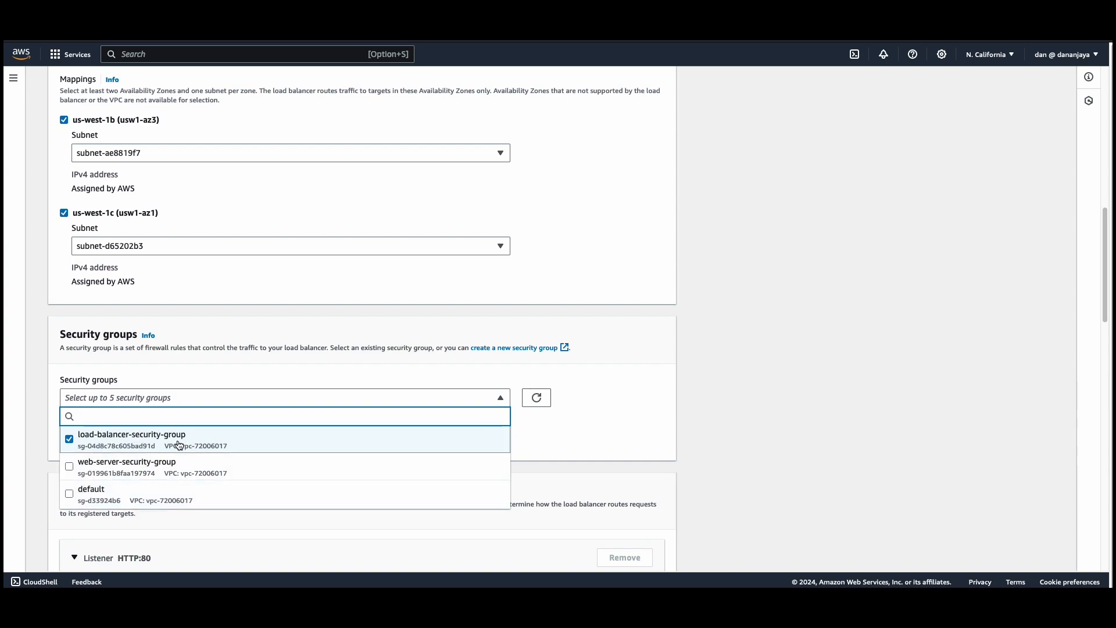
left_click(653, 420)
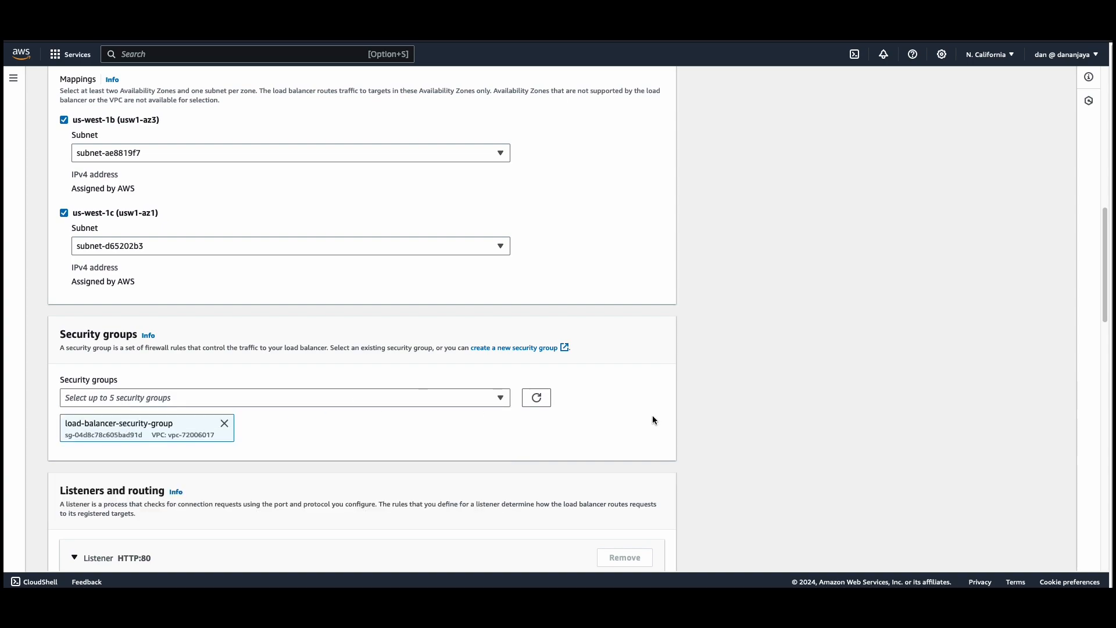
Forward the HTTP:80 listener to web-server-target-group and create the load balancer.
scroll(154, 428, "down", 2)
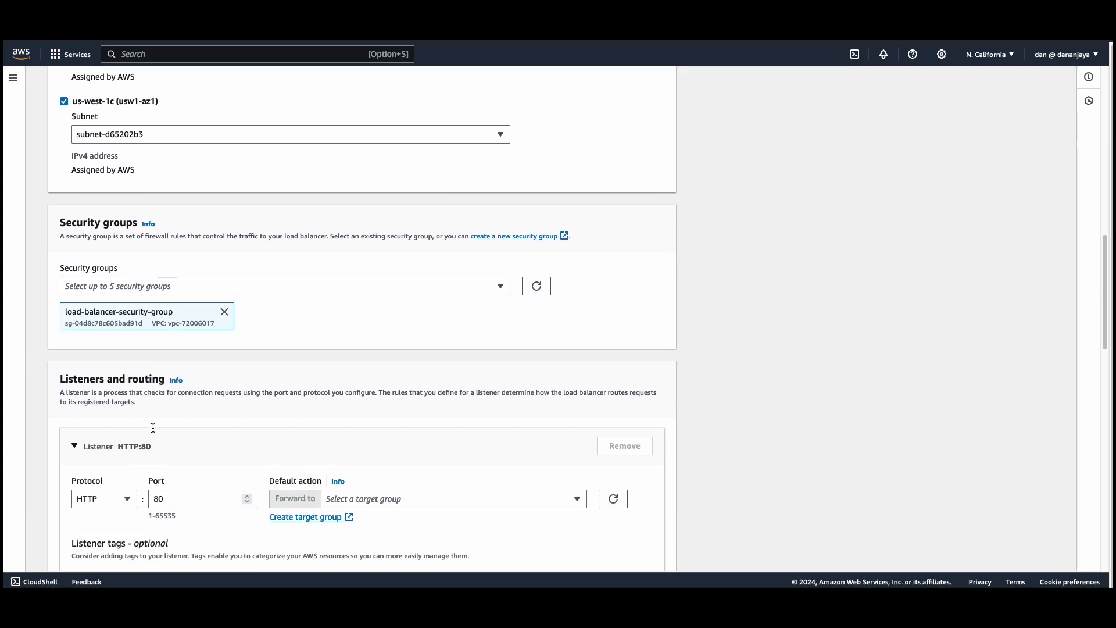
scroll(154, 428, "down", 3)
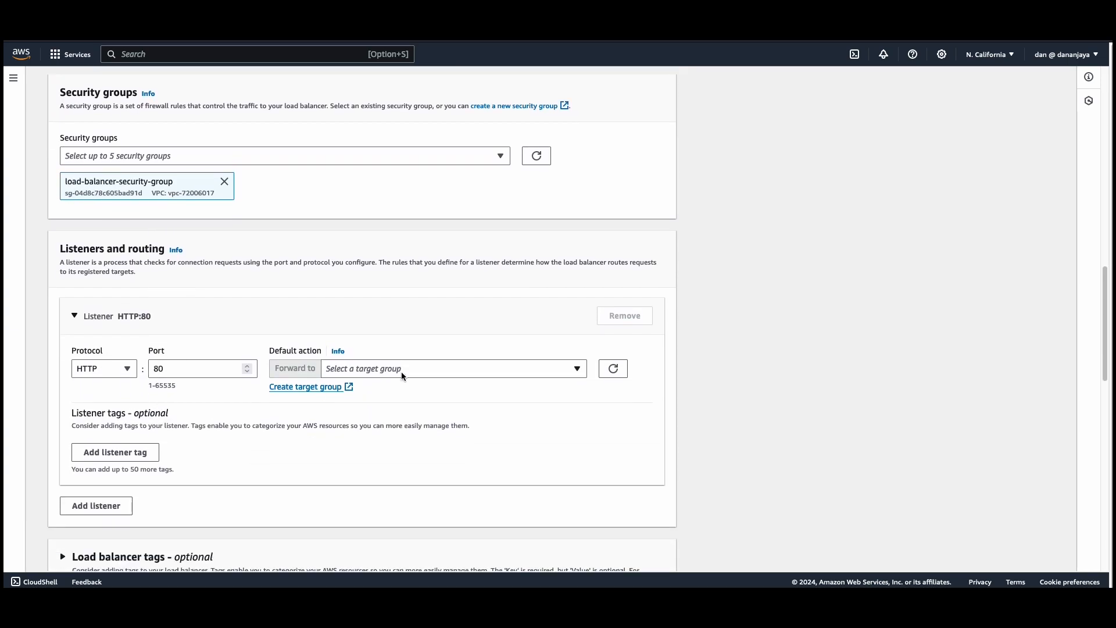
left_click(403, 376)
left_click(375, 406)
scroll(375, 409, "down", 4)
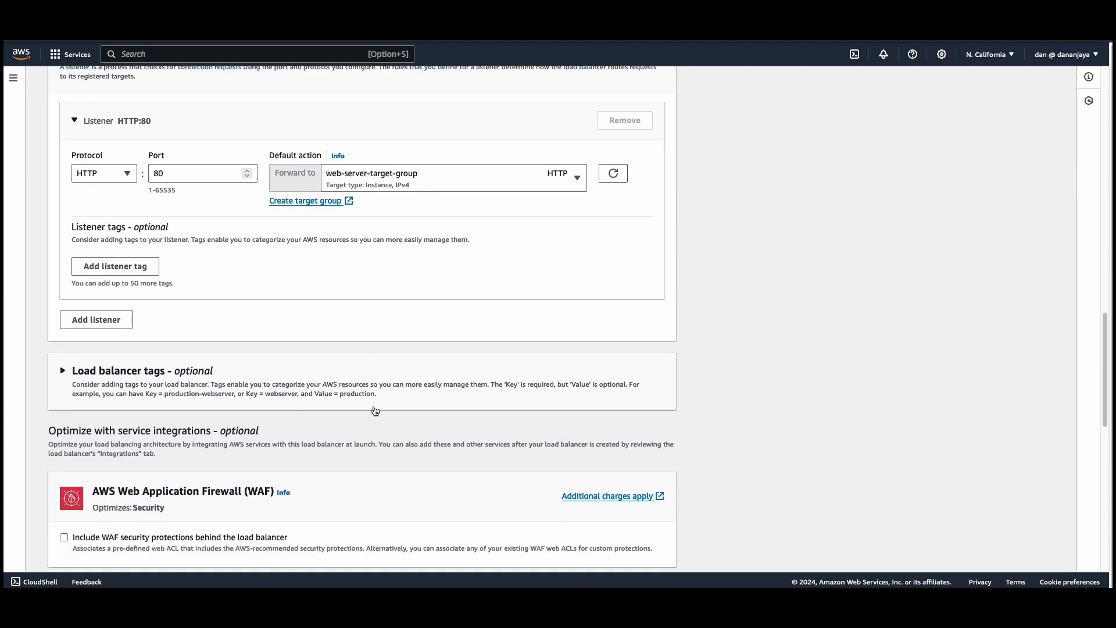
scroll(375, 411, "down", 12)
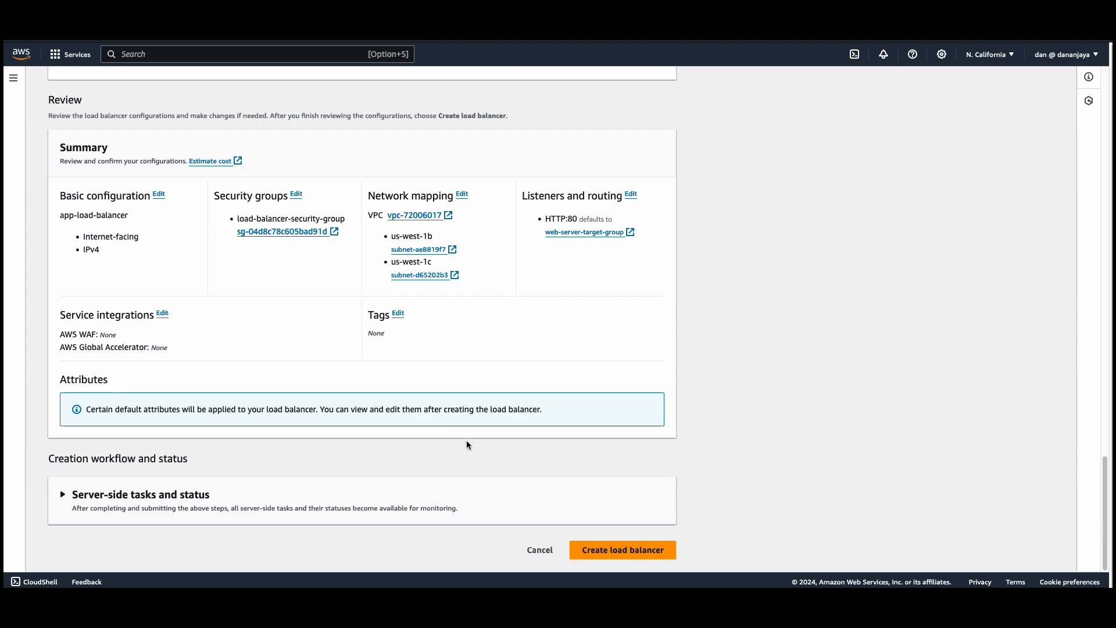
left_click(622, 550)
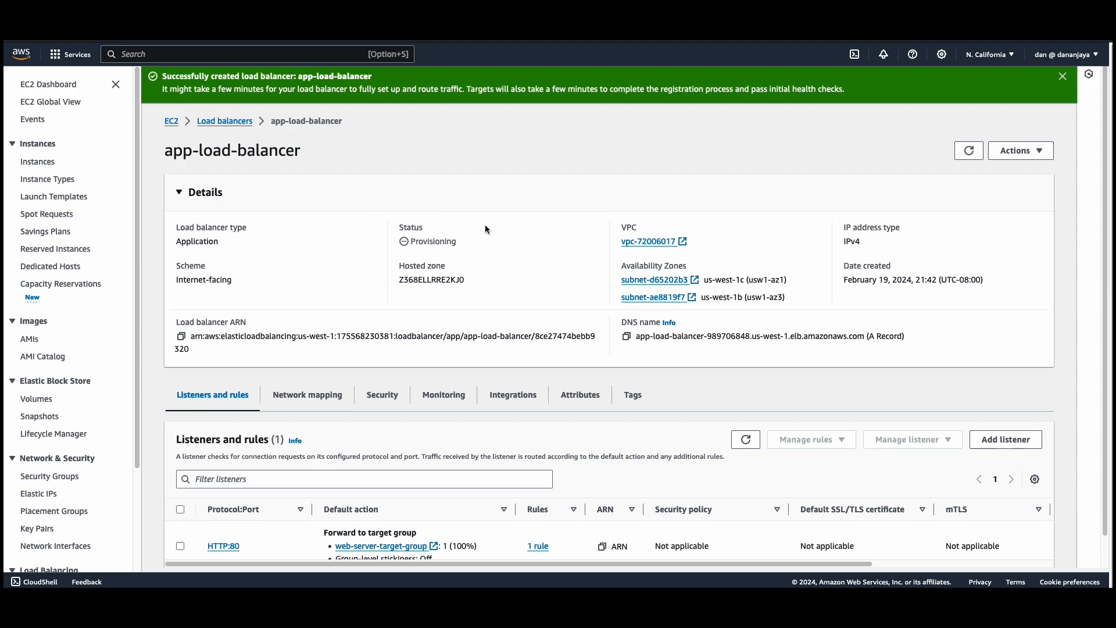
Return to the load balancers list and copy the DNS name of app-load-balancer from its details.
scroll(481, 255, "down", 1)
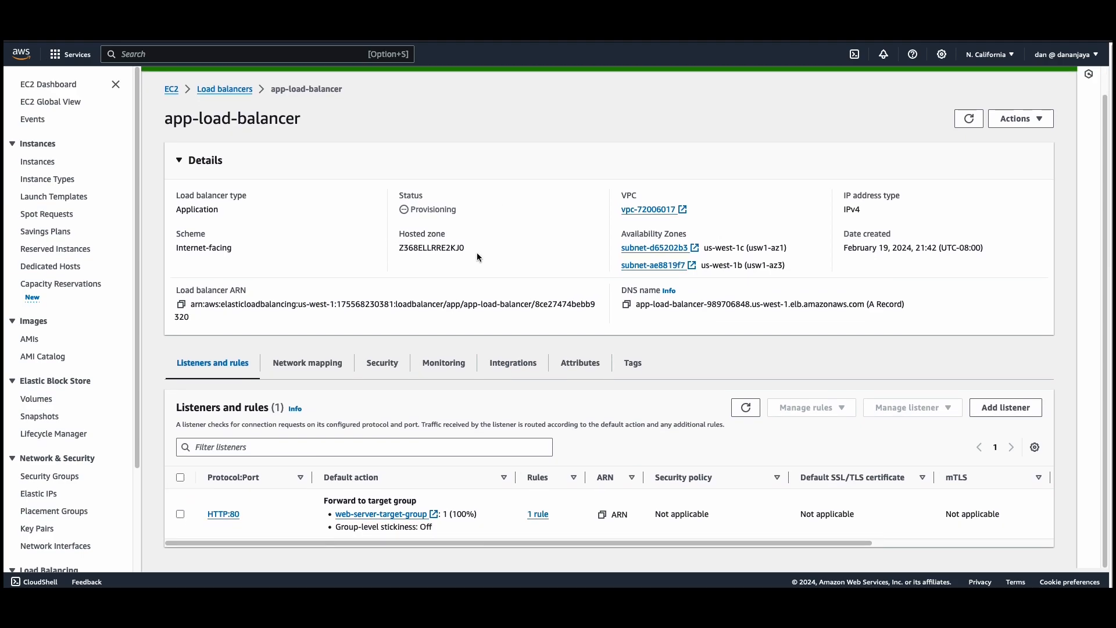
scroll(476, 252, "up", 1)
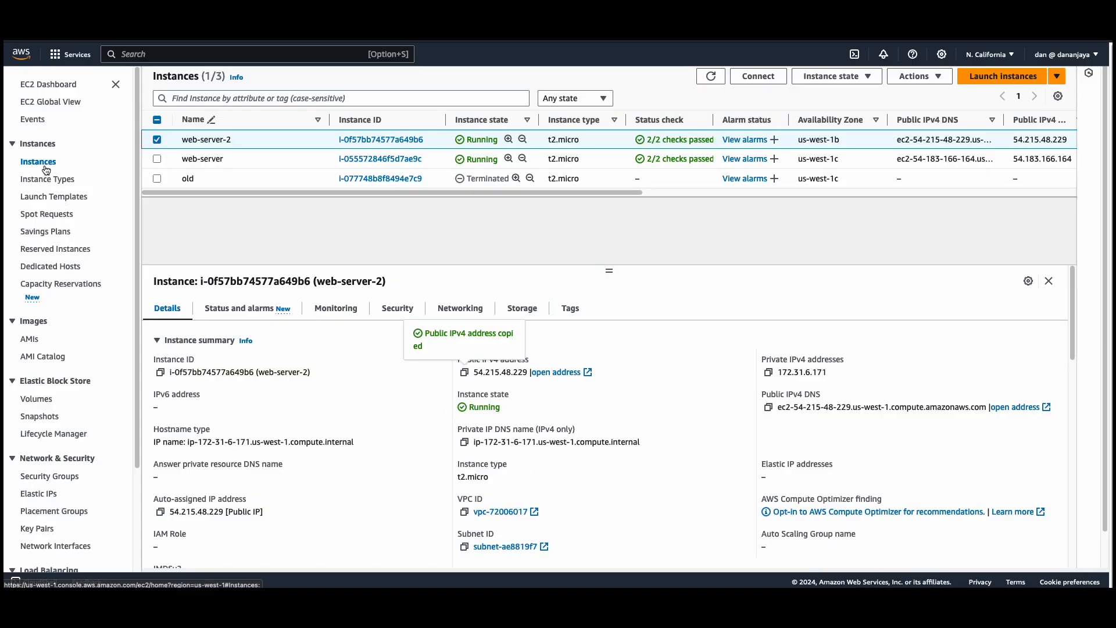
scroll(58, 262, "down", 3)
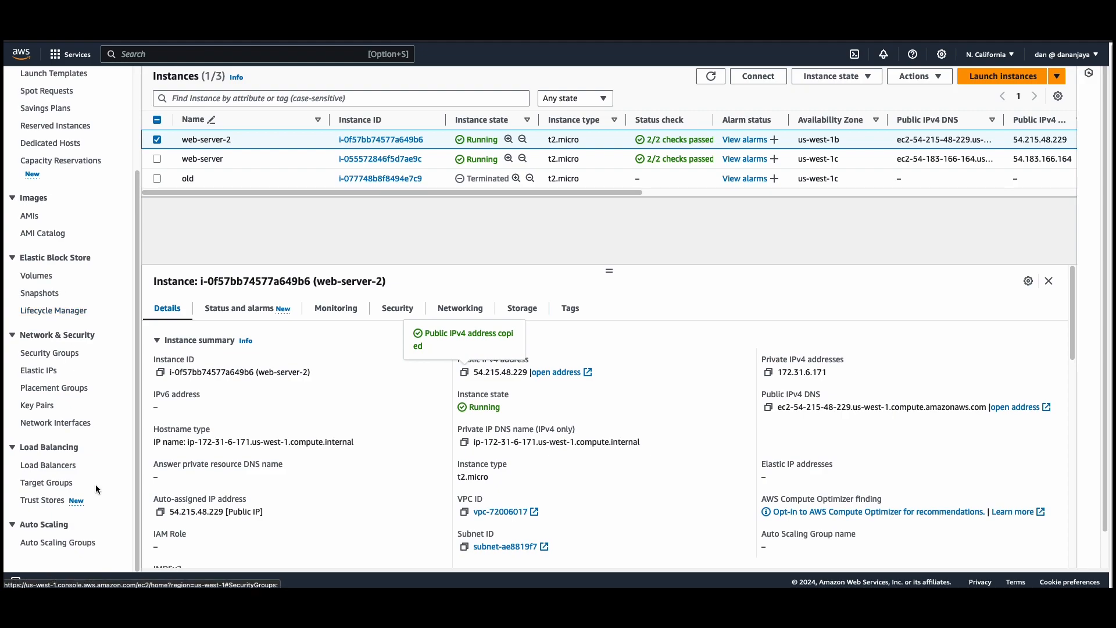
left_click(49, 466)
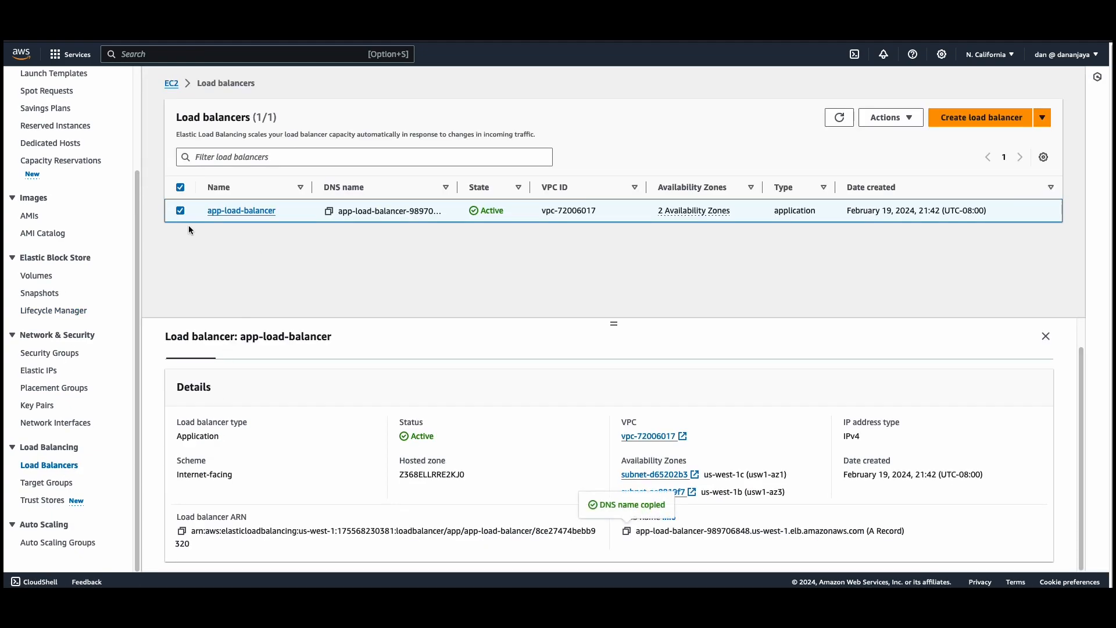
left_click(180, 212)
left_click(180, 212)
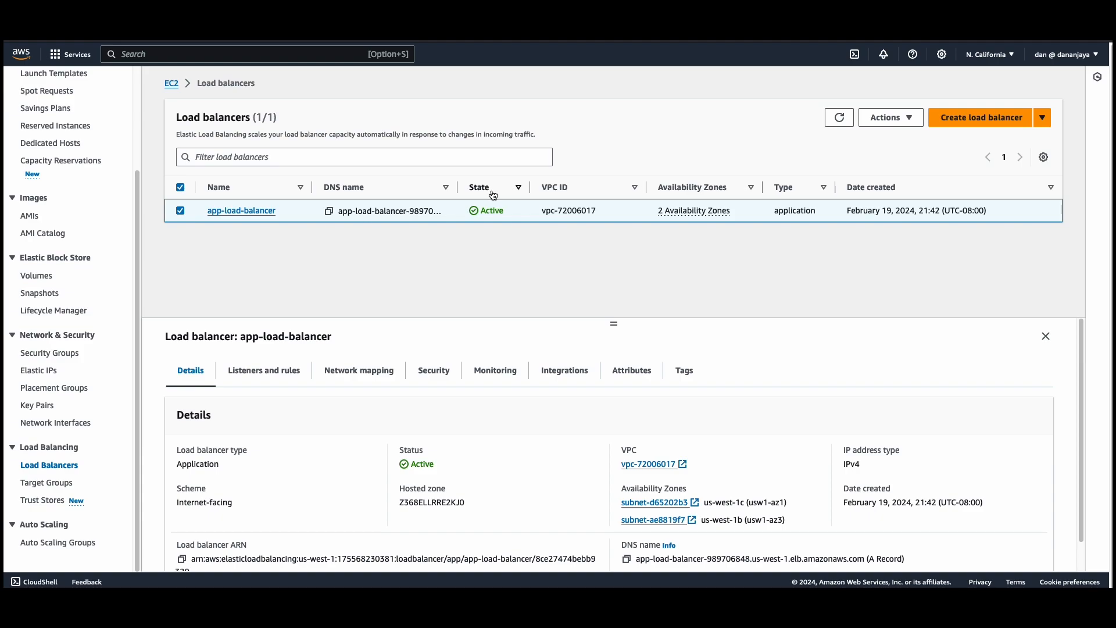
scroll(589, 393, "down", 1)
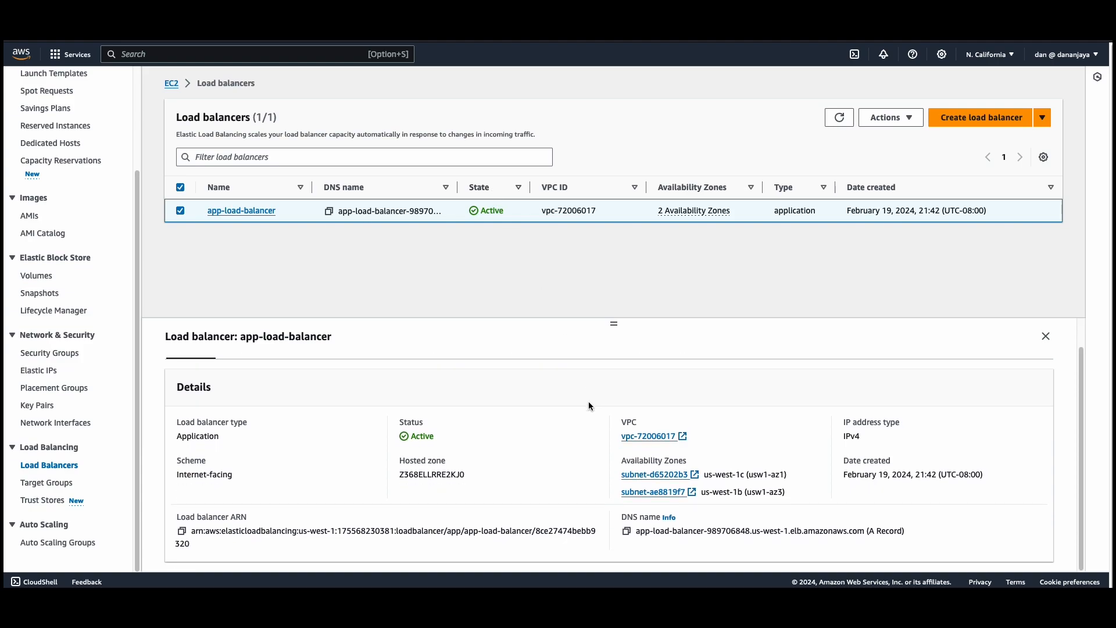
left_click(627, 531)
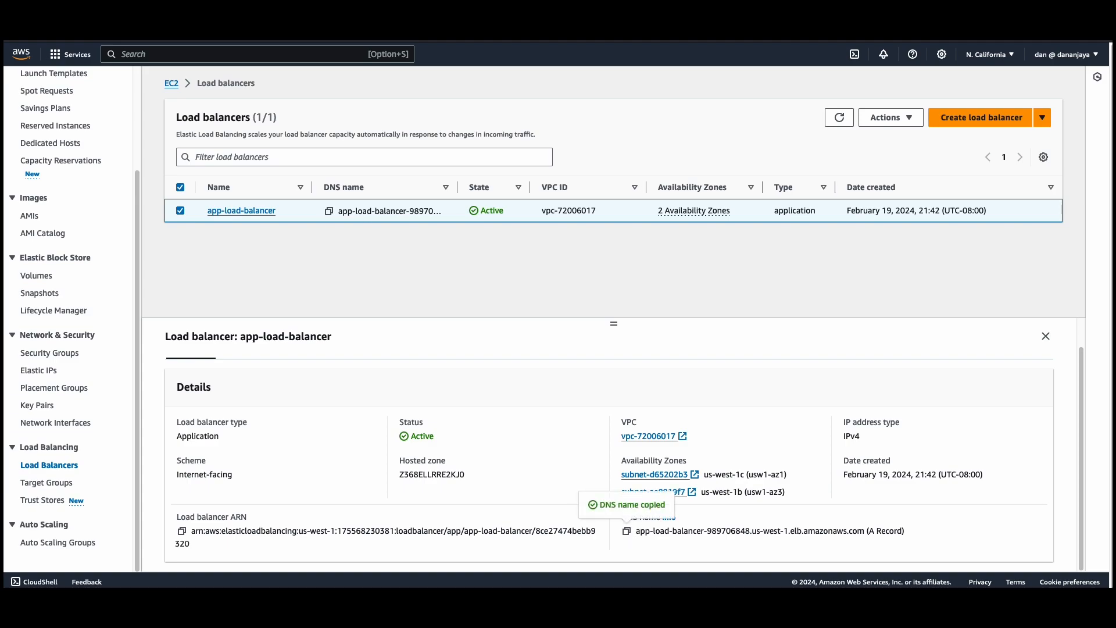
Switch to a separate browser window and open the load balancer's copied DNS name.
left_click_drag(948, 586, 693, 126)
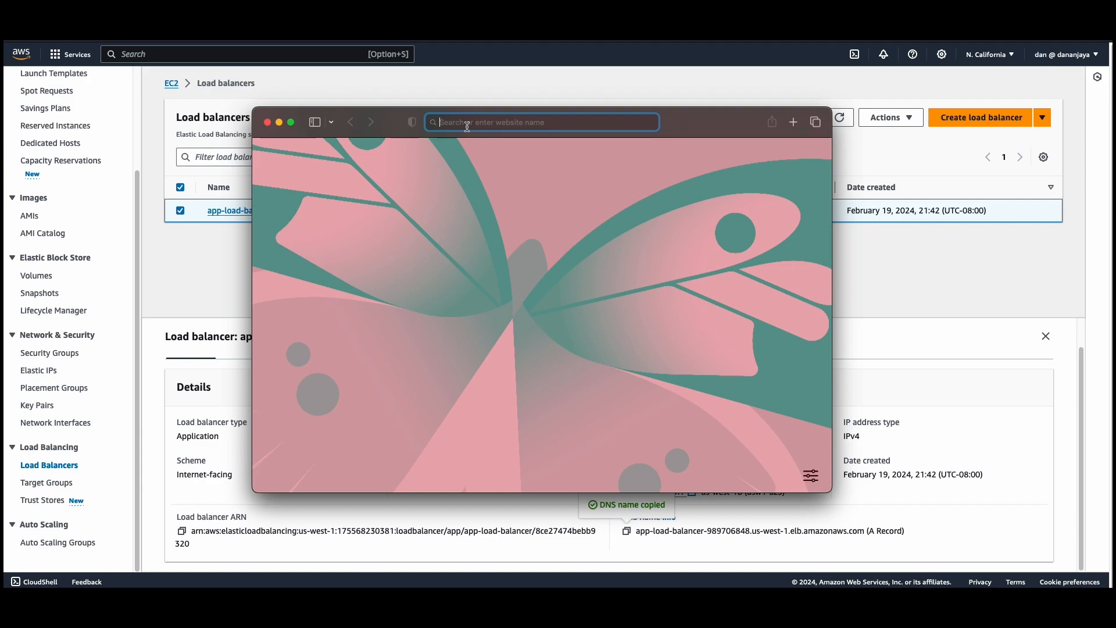
key("super+v")
key("Return")
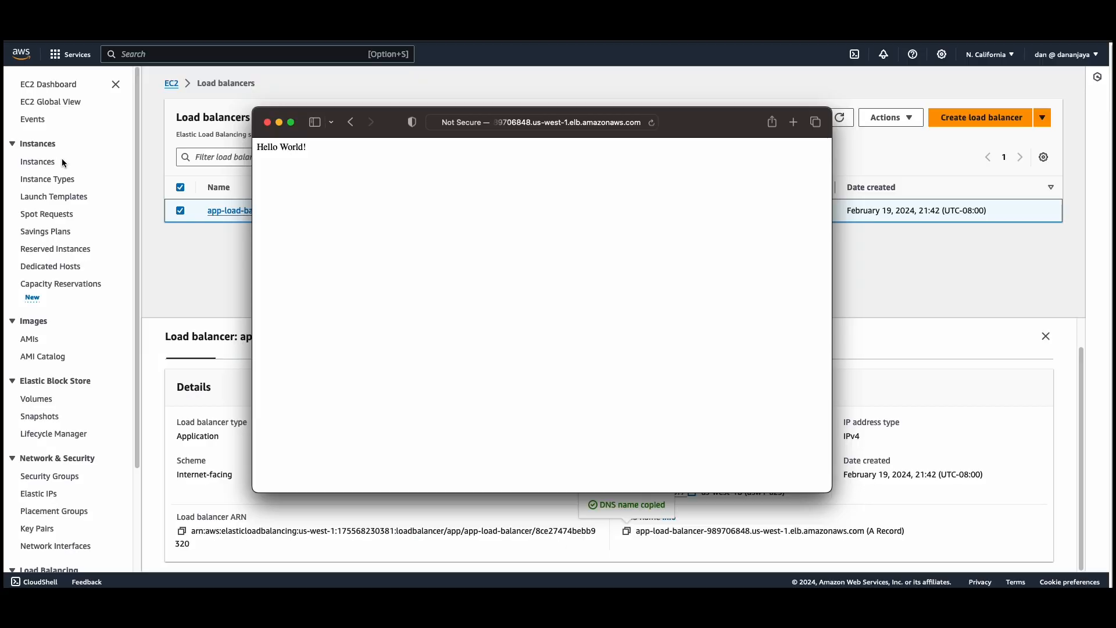
Stop the web-server instance from the EC2 instances list, with web-server-2 deselected, and refresh the list.
left_click(40, 161)
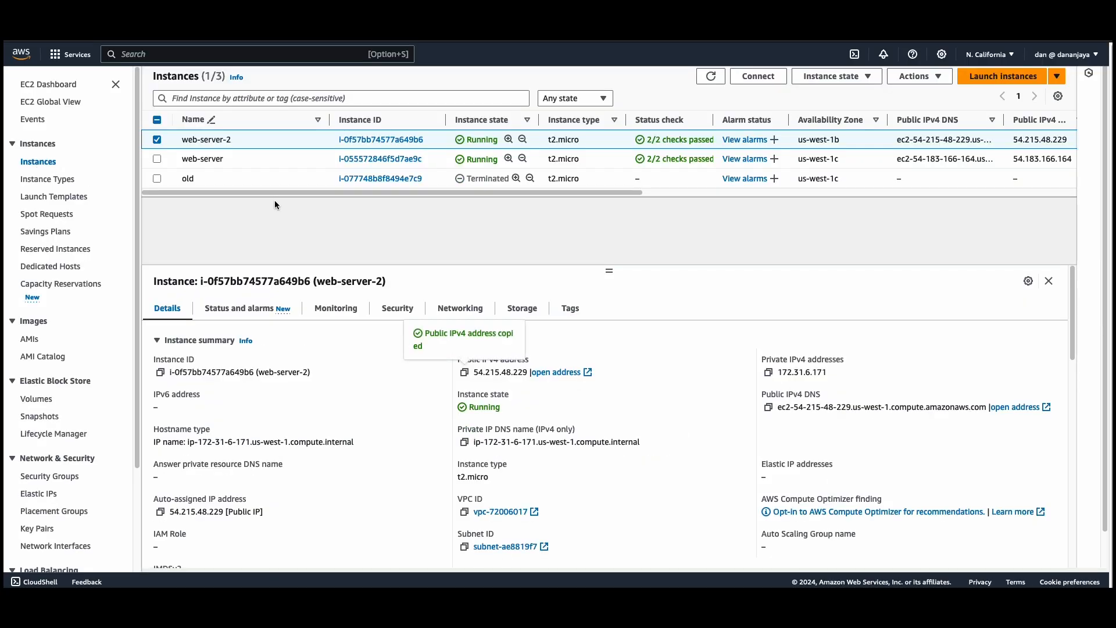
left_click(157, 140)
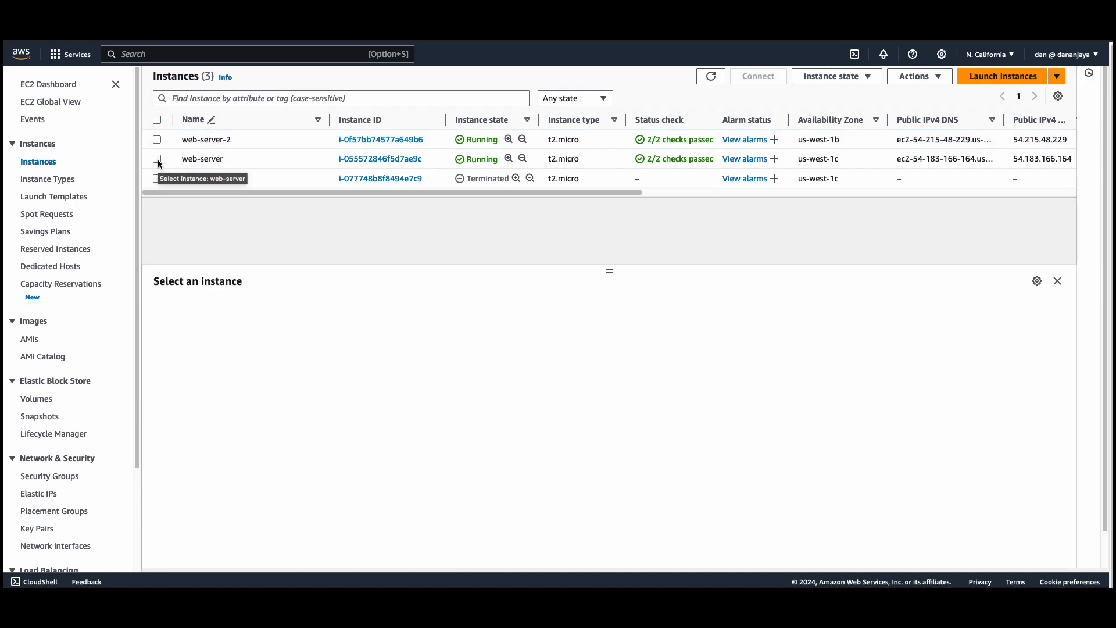
left_click(157, 159)
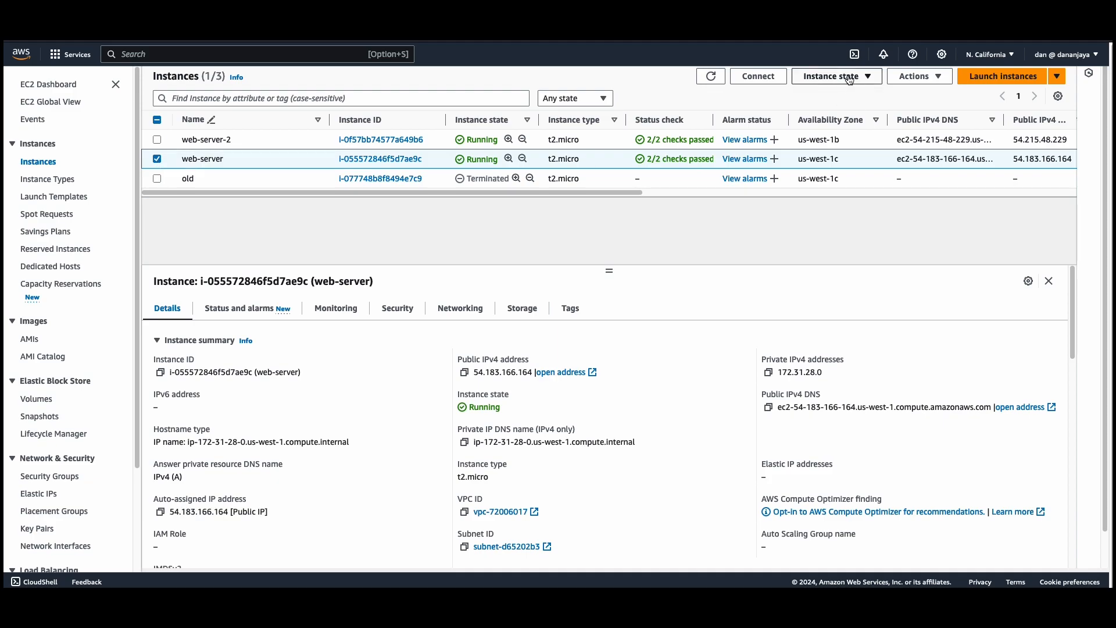
left_click(813, 84)
left_click(826, 99)
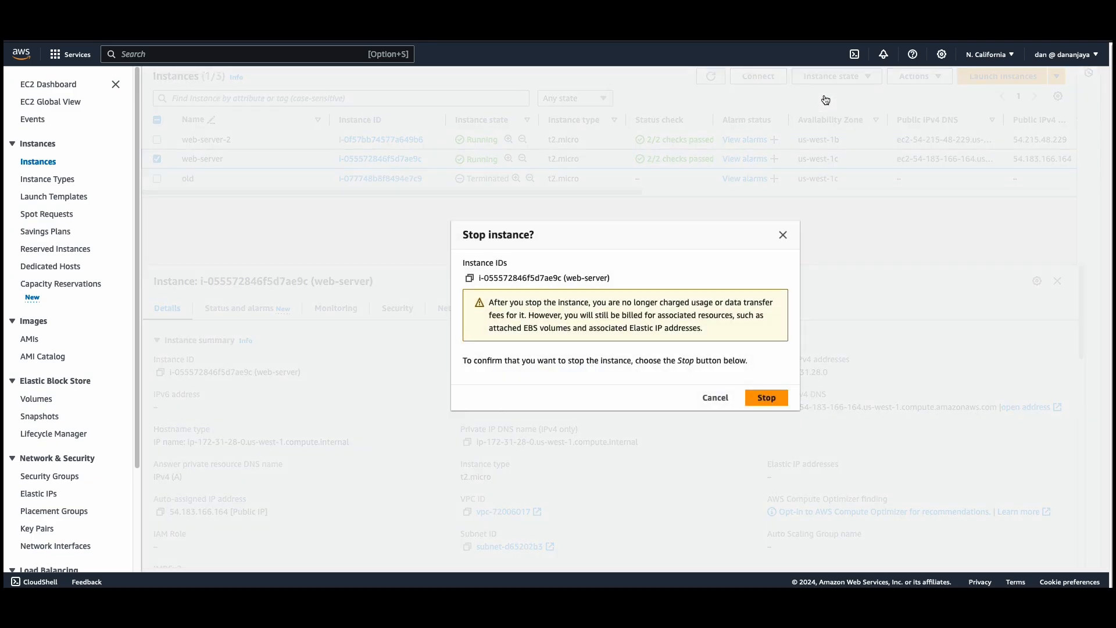
left_click(765, 399)
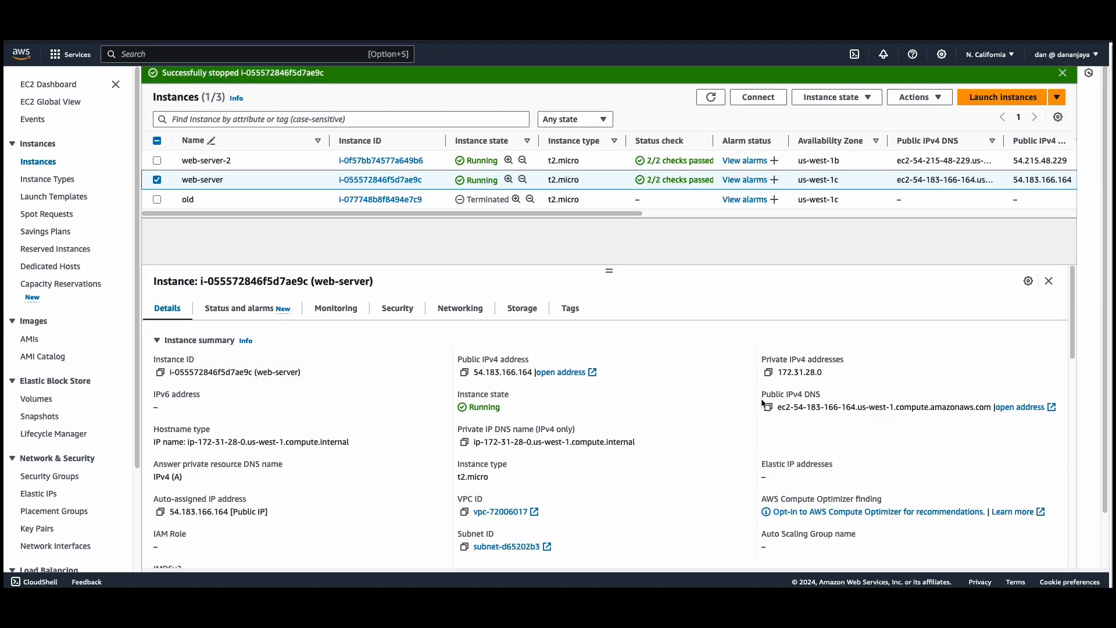
key("super+r")
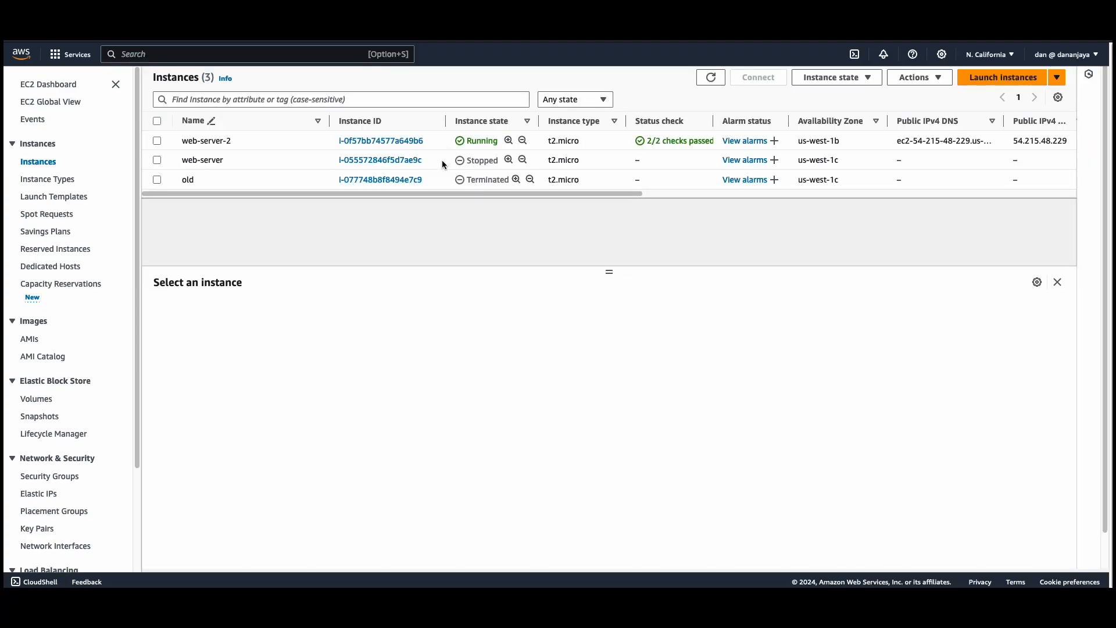
Reload the load balancer page in the separate browser window and return to the EC2 instances list.
key("super+Tab")
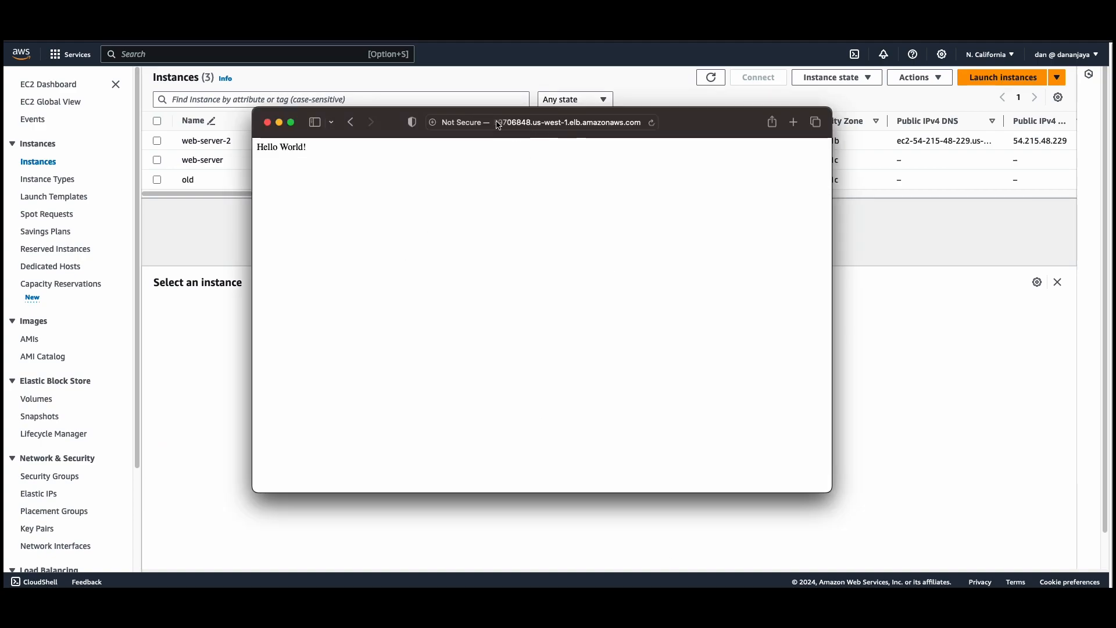
left_click(653, 123)
left_click(147, 107)
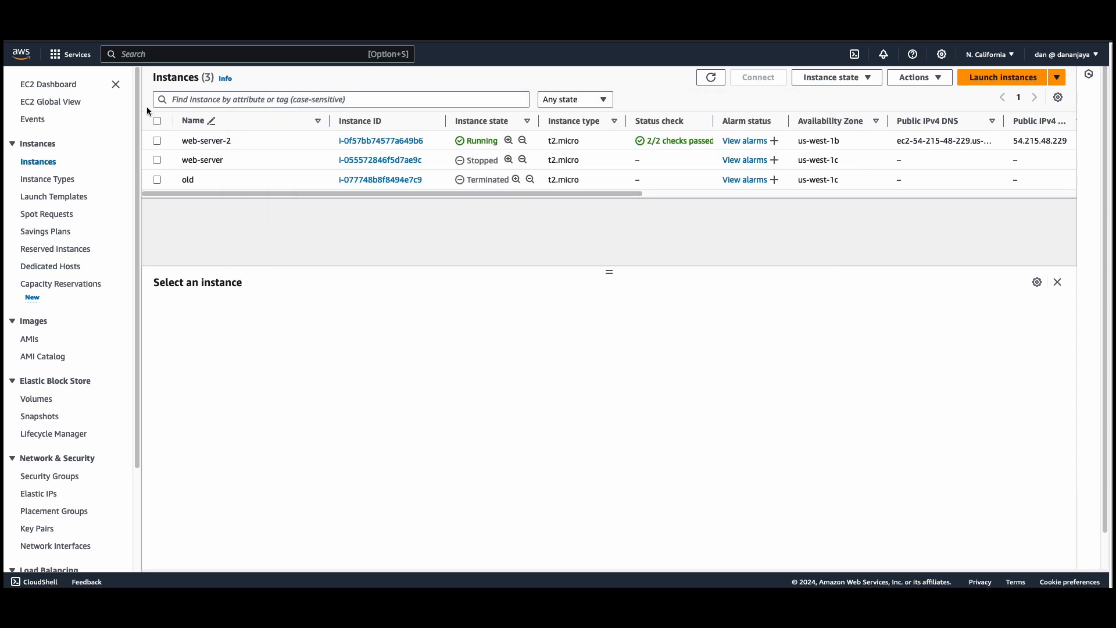
Stop the web-server-2 instance and confirm the stop request.
left_click(157, 141)
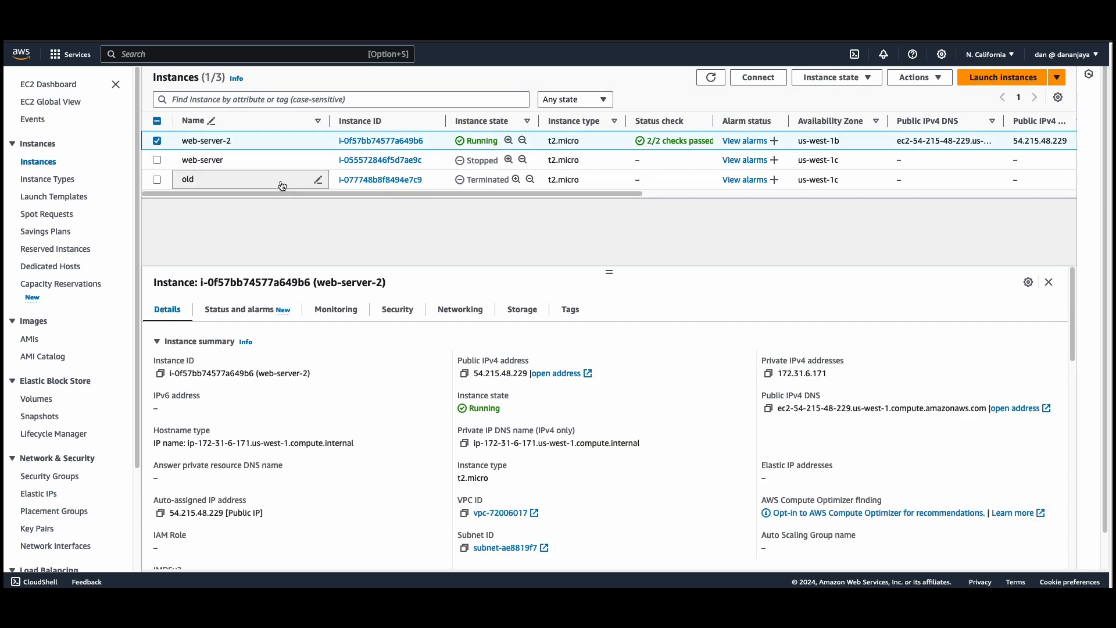
left_click(836, 81)
left_click(828, 104)
left_click(763, 400)
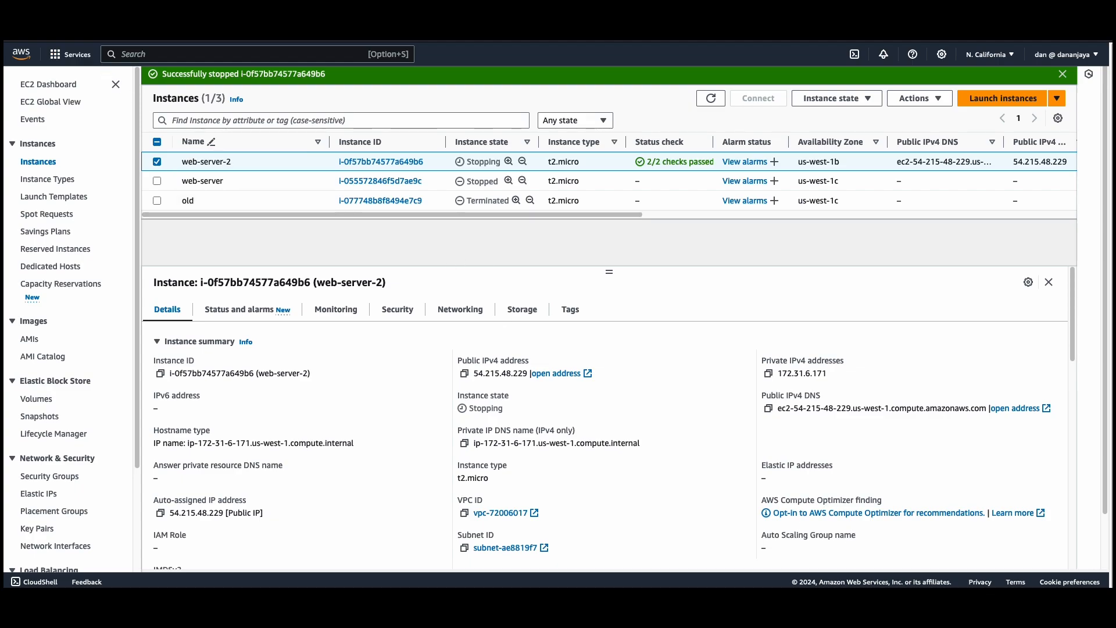
Switch to the separate browser window and reload the load balancer page with both web servers stopped or stopping.
key("super+Tab")
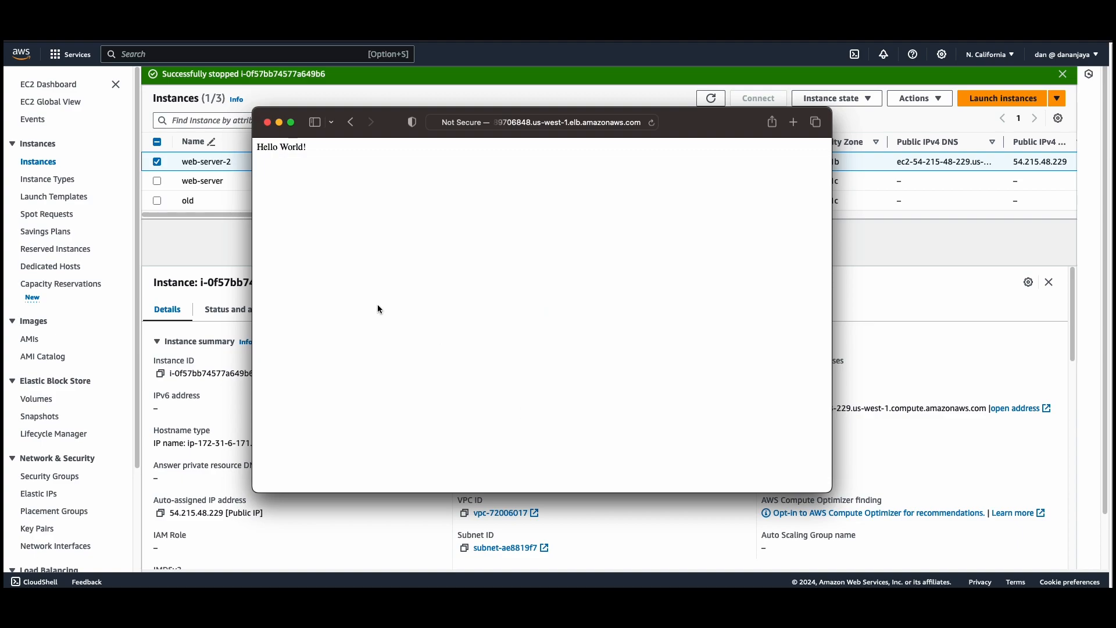
left_click(653, 125)
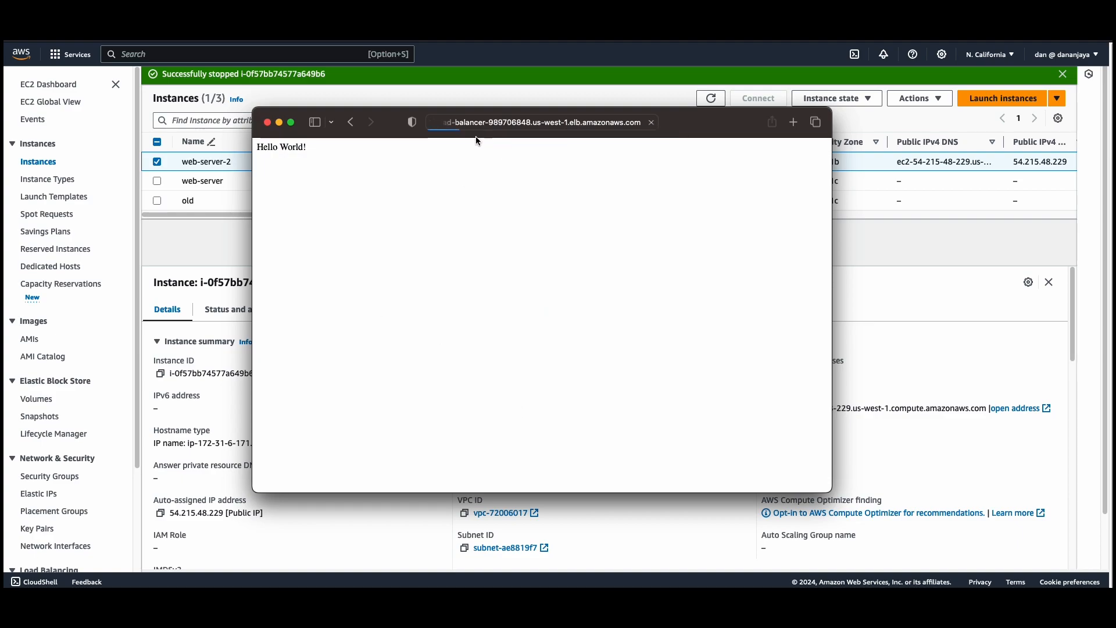